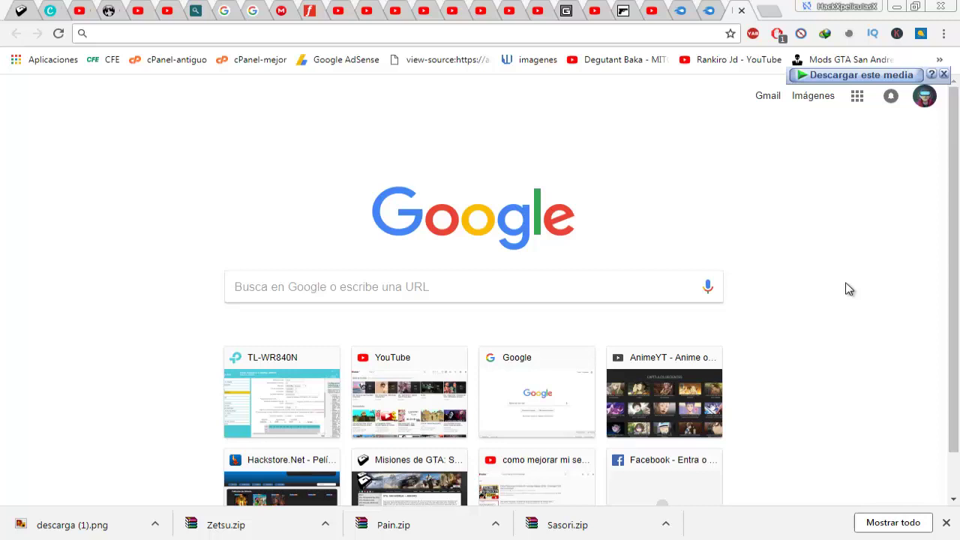
# Download the Union Skin Selector PARZIVAL GAMEPLAYS.rar archive from MediaFire with the download manager and close its leftover browser tabs.
pyautogui.click(742, 11)
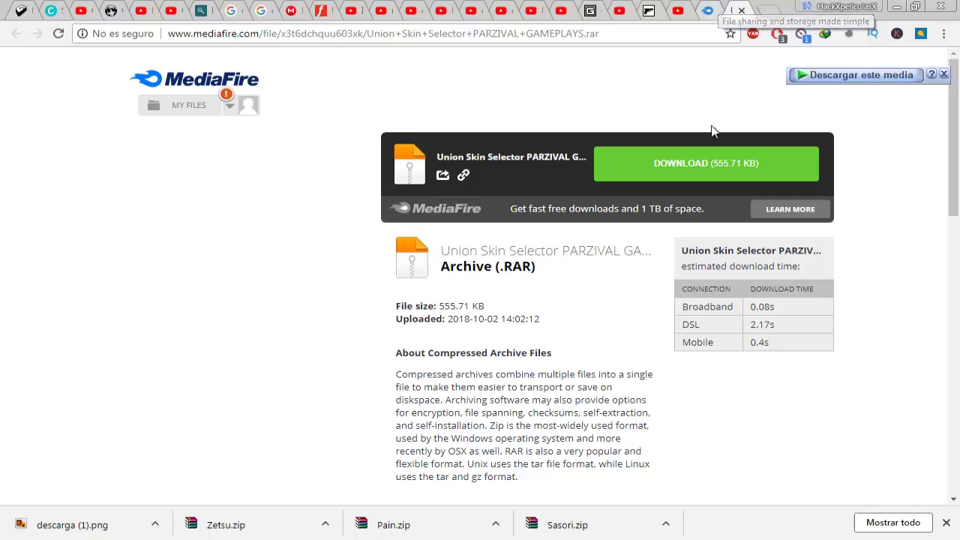
pyautogui.rightClick(703, 167)
pyautogui.click(720, 170)
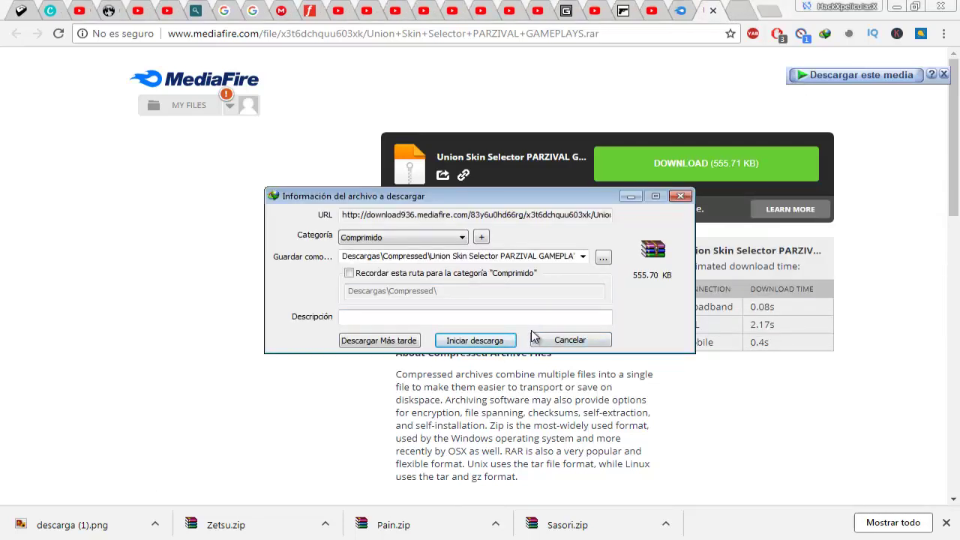
pyautogui.click(478, 340)
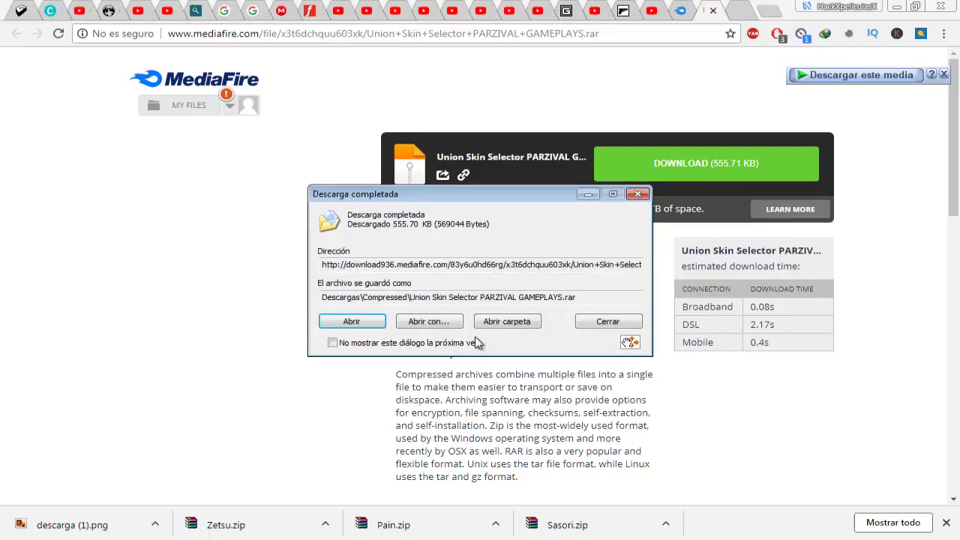
pyautogui.click(587, 193)
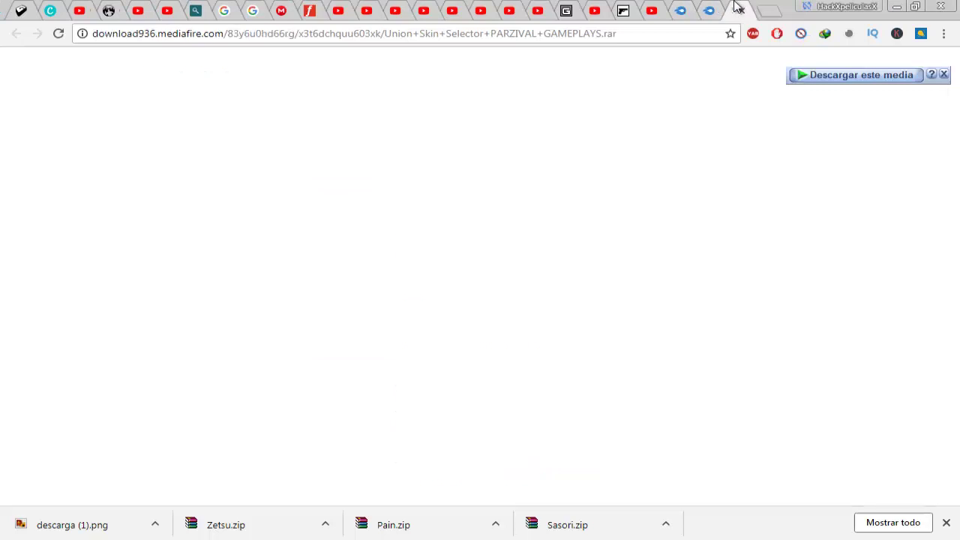
pyautogui.click(743, 12)
pyautogui.click(742, 11)
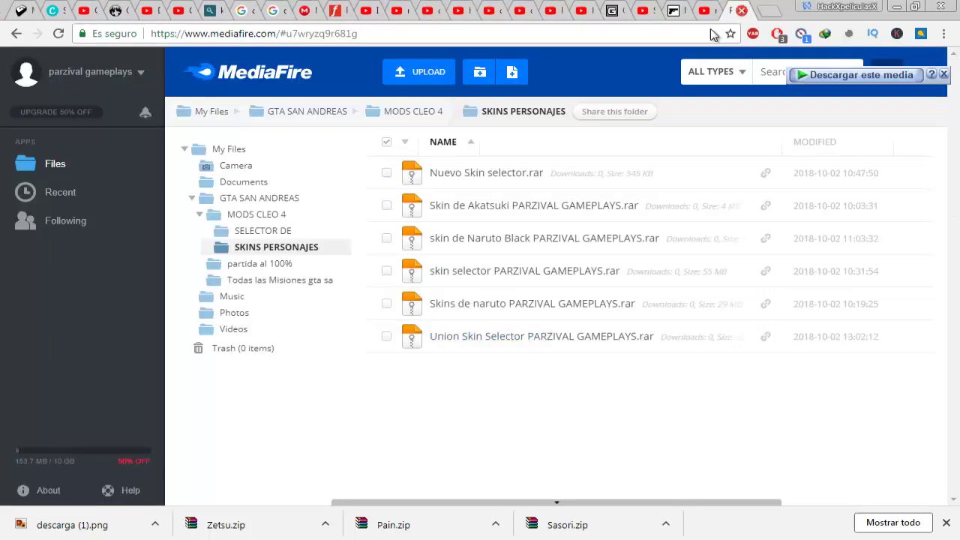
# Download the Skin de Akatsuki PARZIVAL GAMEPLAYS.rar archive from the SKINS PERSONAJES folder, then clear the browser and download window from the desktop.
pyautogui.rightClick(503, 208)
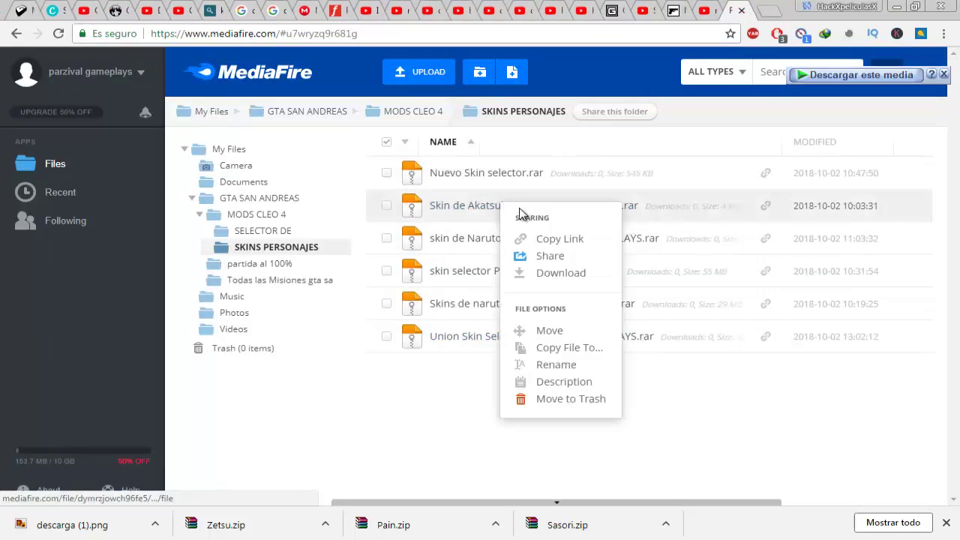
pyautogui.rightClick(481, 207)
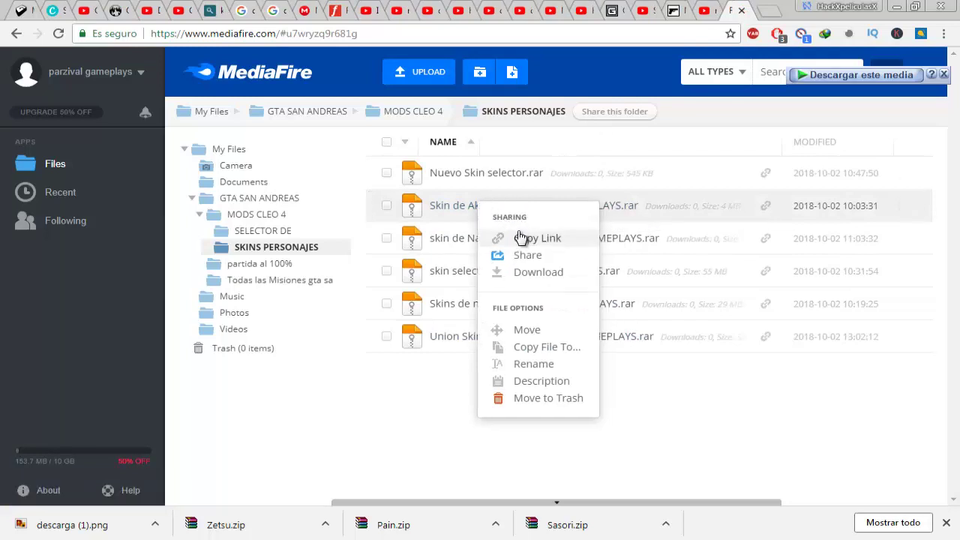
pyautogui.click(468, 215)
pyautogui.click(468, 210)
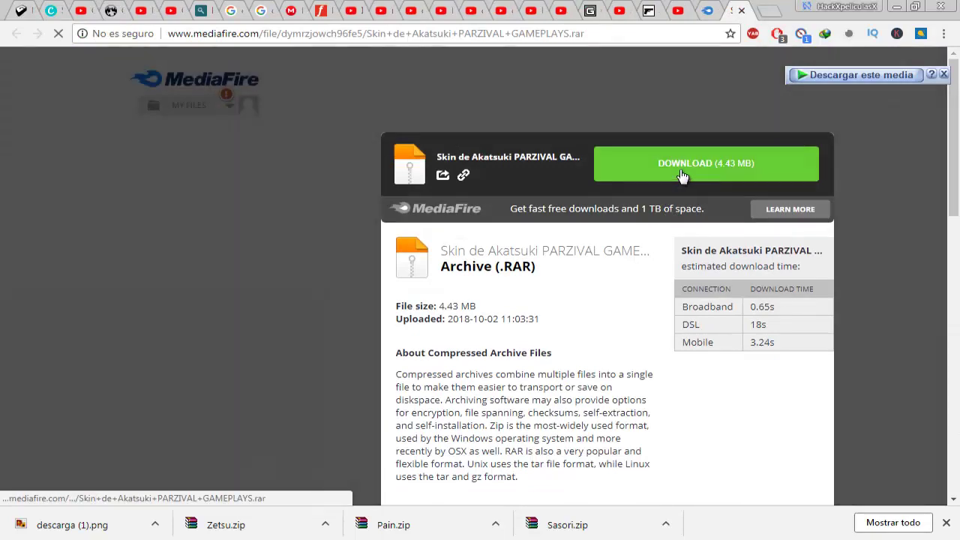
pyautogui.rightClick(684, 163)
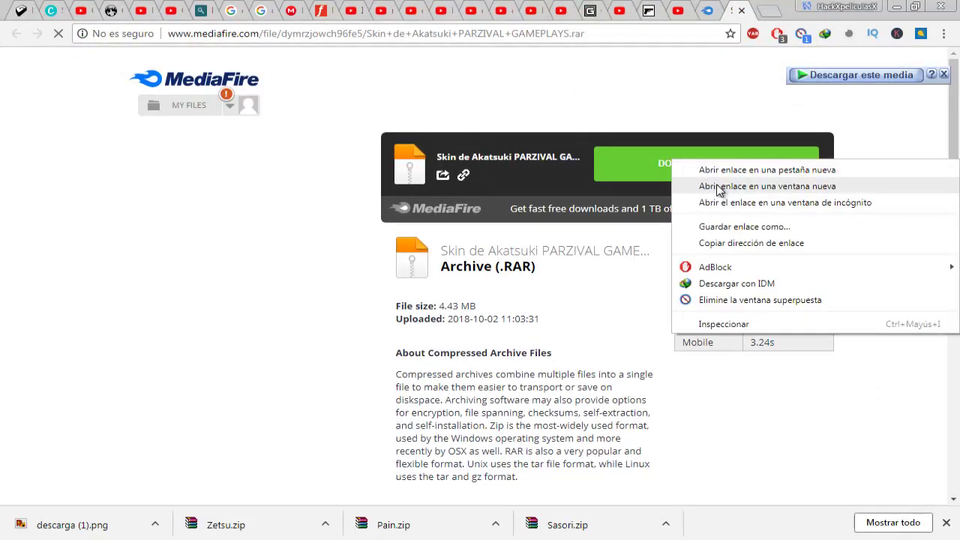
pyautogui.click(716, 171)
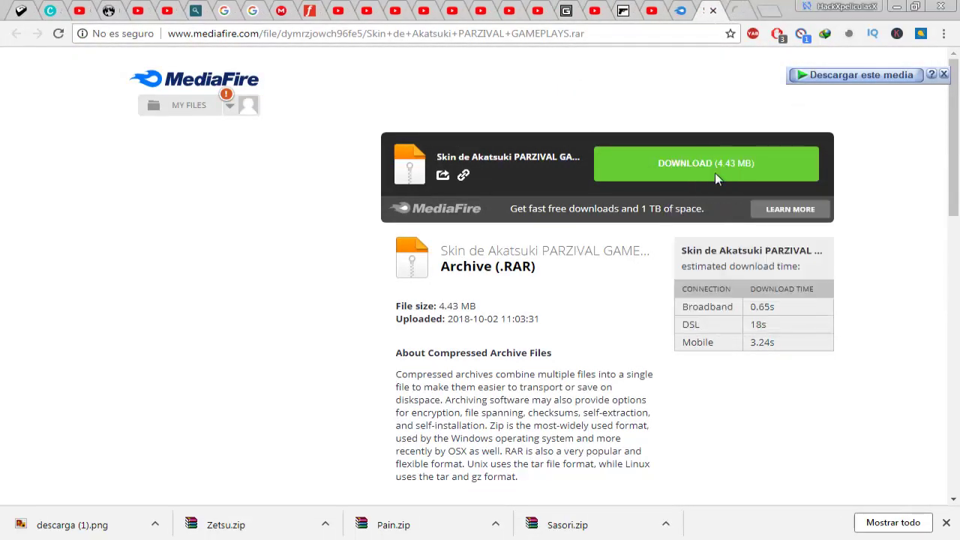
pyautogui.click(474, 339)
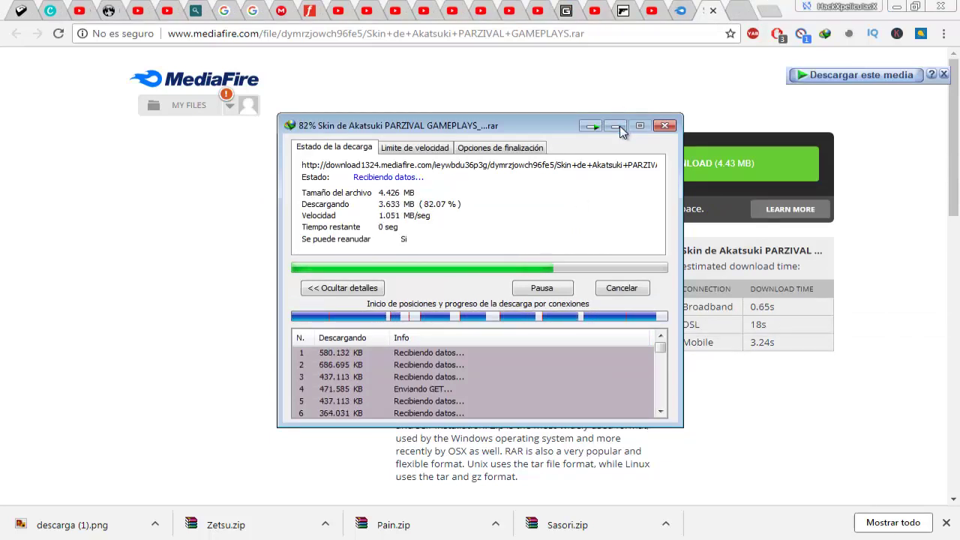
pyautogui.click(896, 6)
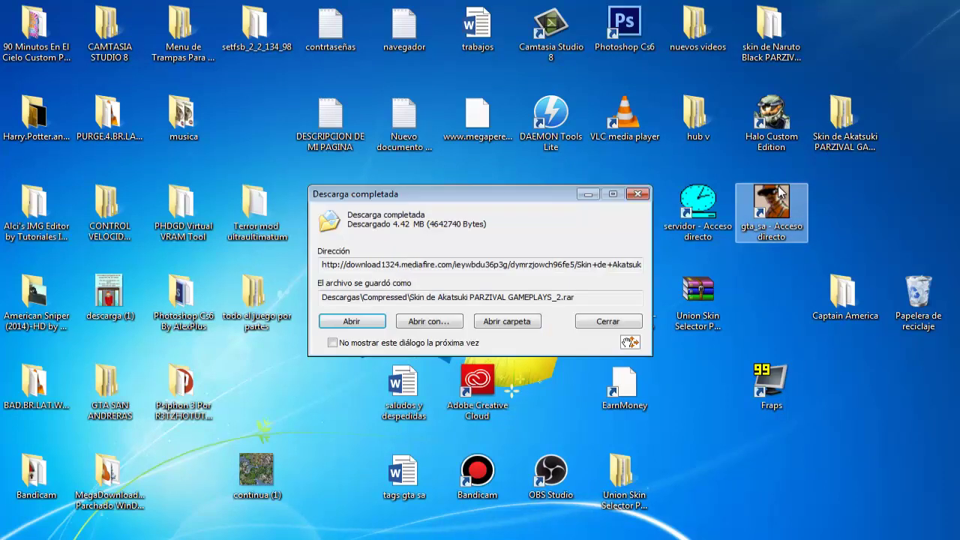
pyautogui.click(637, 193)
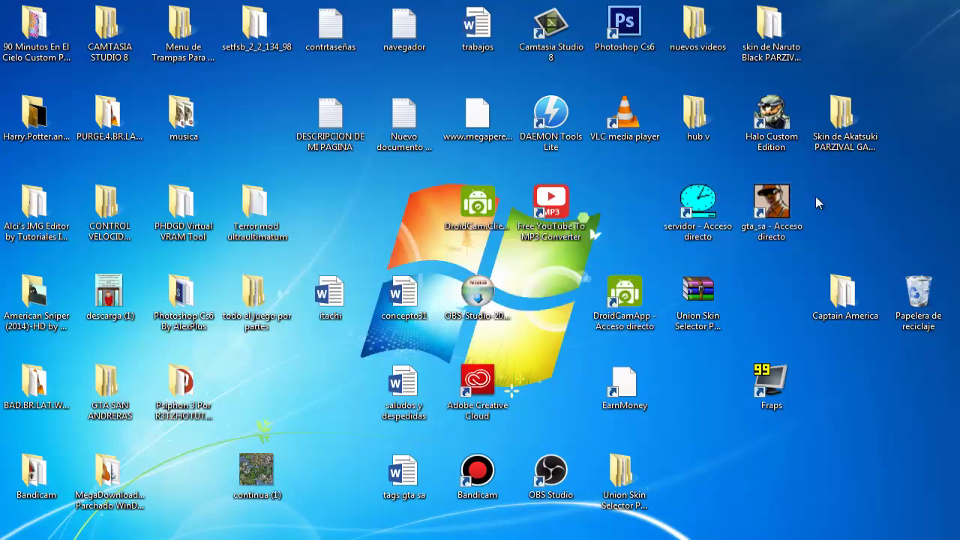
# Open the file location of the gta_sa desktop shortcut to reach the game's installation folder.
pyautogui.click(768, 198)
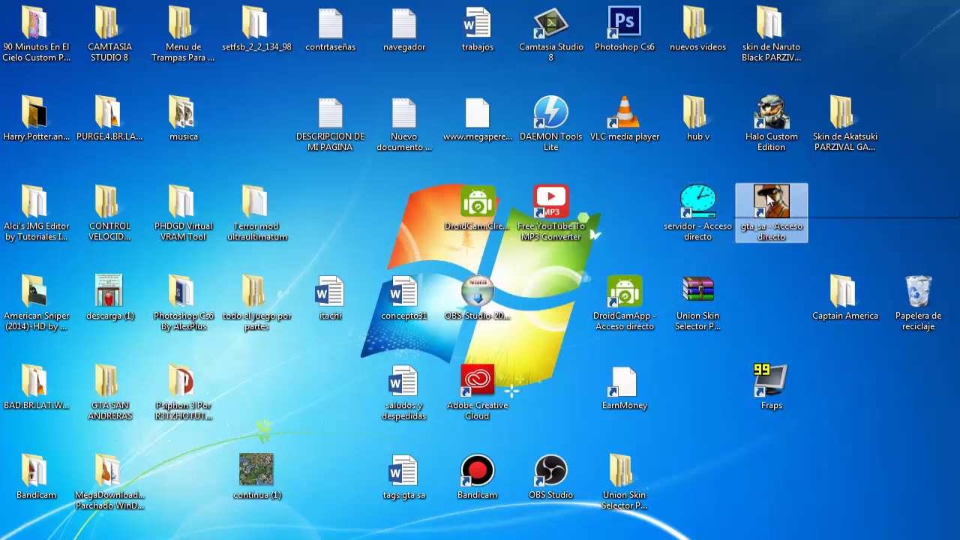
pyautogui.rightClick(783, 201)
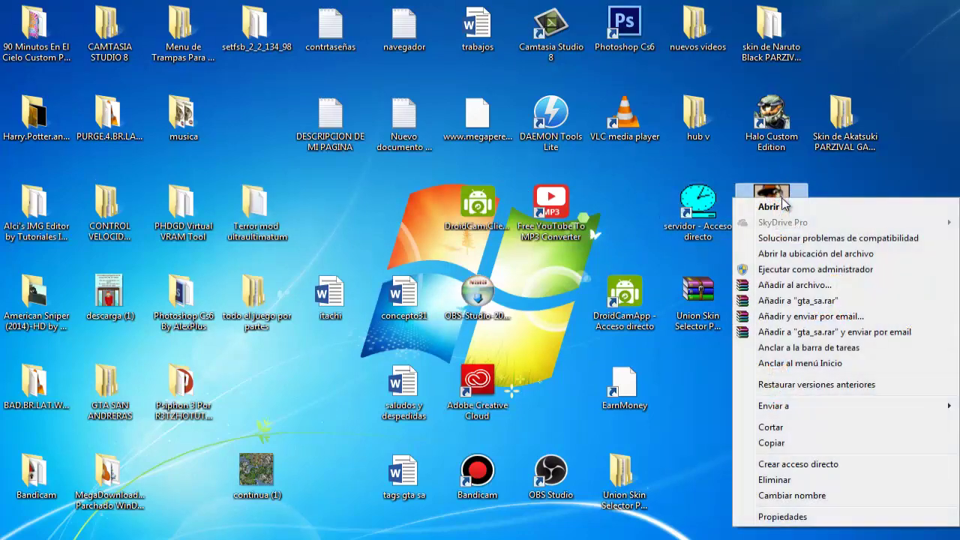
pyautogui.click(801, 255)
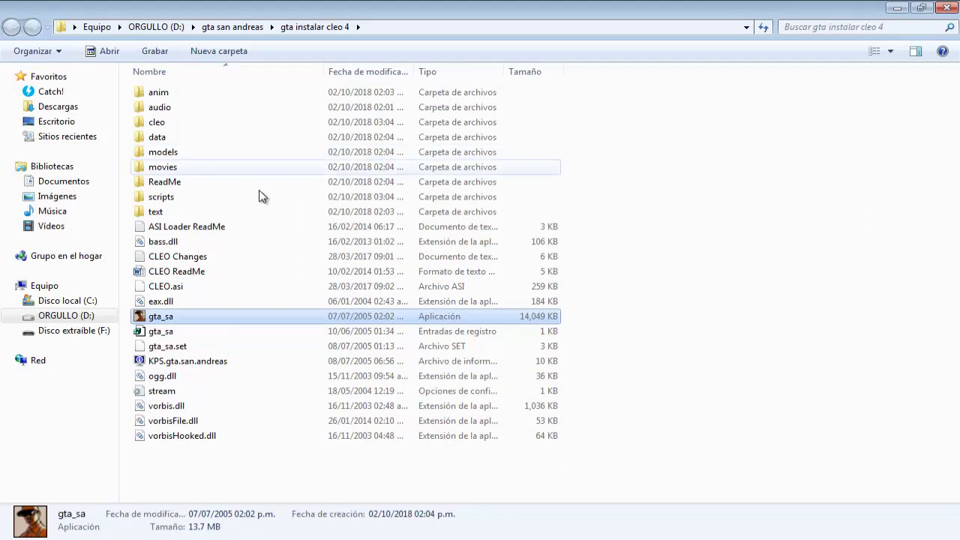
# Check the contents of the game's cleo folder, then return to the installation folder and refresh it.
pyautogui.click(162, 126)
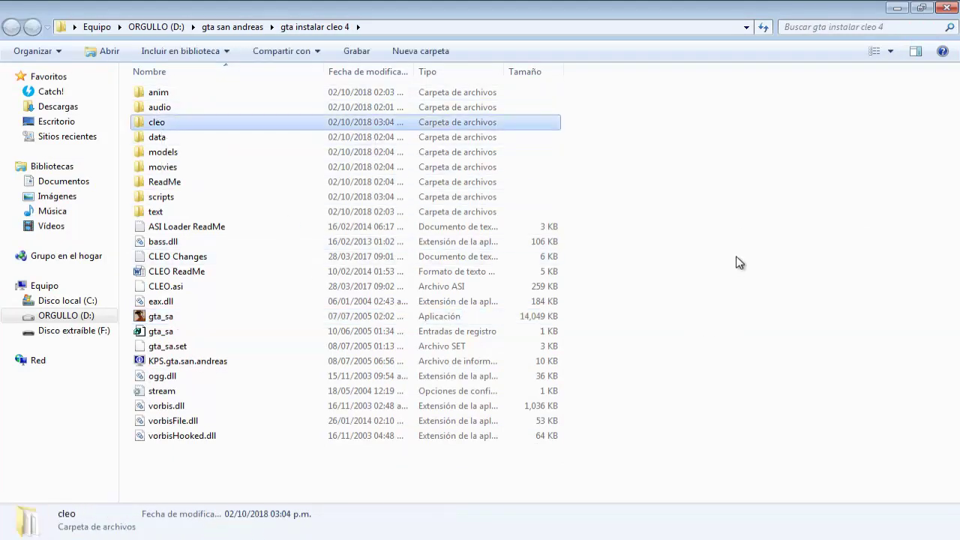
pyautogui.doubleClick(148, 126)
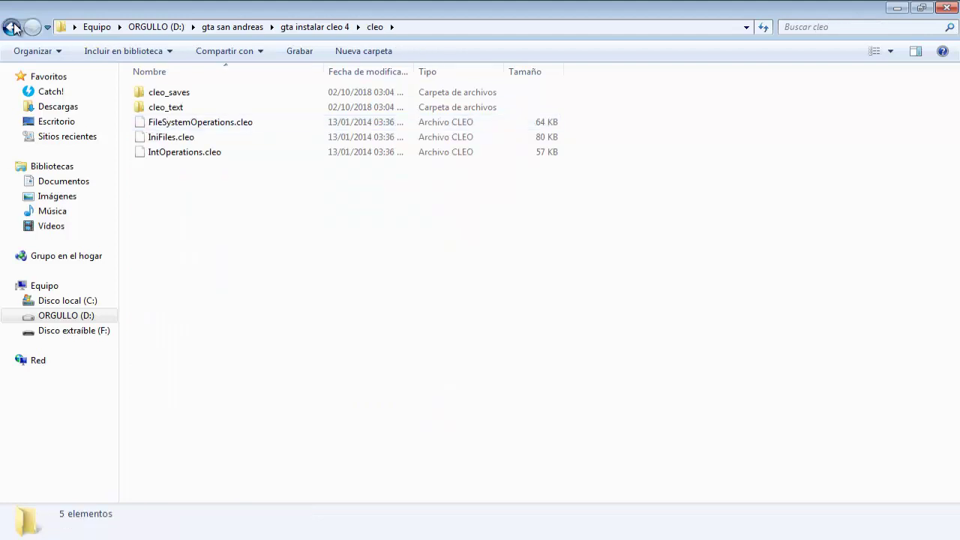
pyautogui.click(11, 28)
pyautogui.rightClick(665, 335)
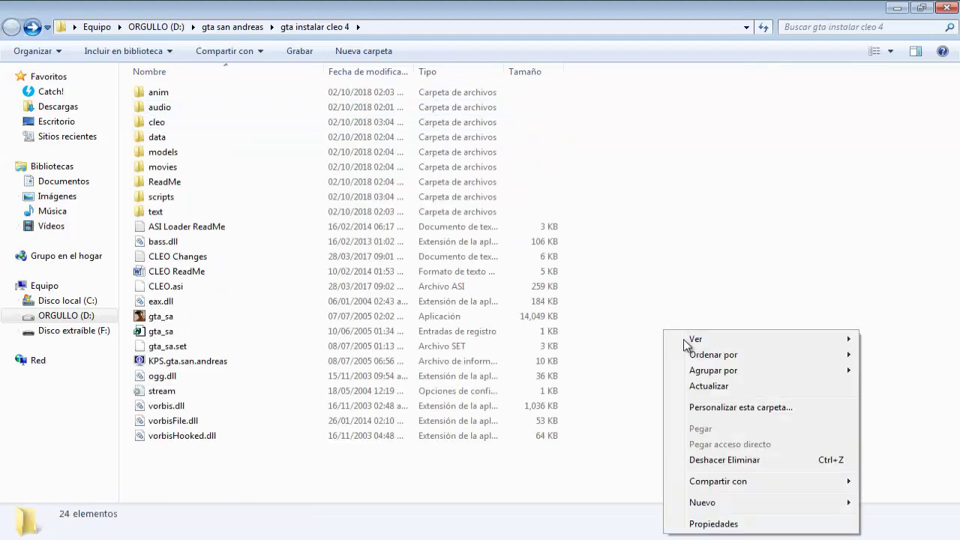
pyautogui.click(731, 390)
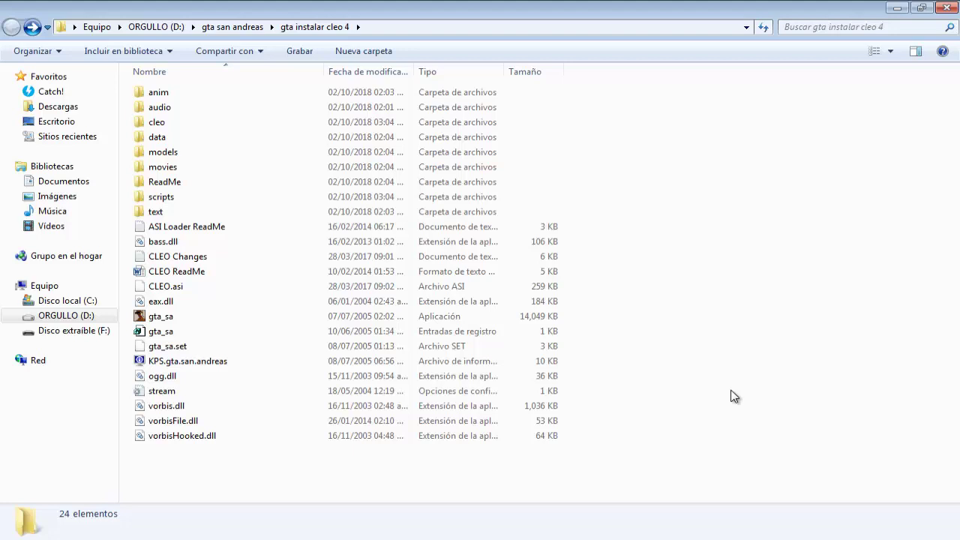
pyautogui.rightClick(731, 391)
pyautogui.click(766, 244)
# Open the downloaded Union Skin Selector PARZIVAL GAMEPLAYS.rar in WinRAR and place its window beside the game folder's file list.
pyautogui.click(437, 525)
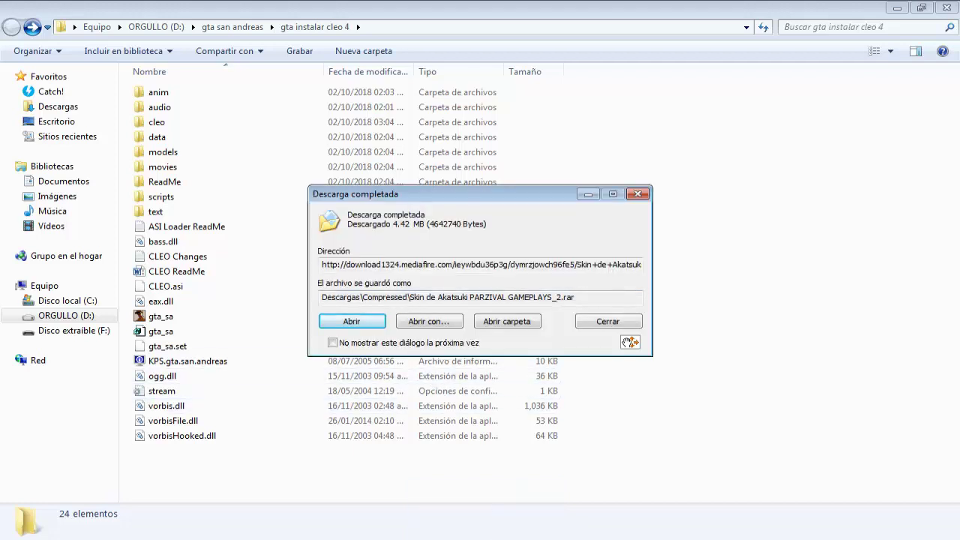
pyautogui.click(588, 194)
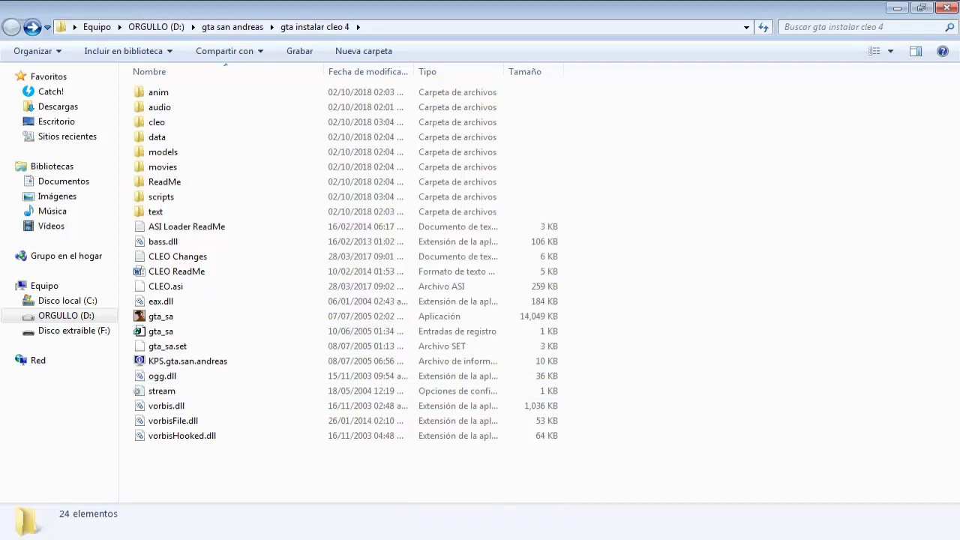
pyautogui.moveTo(469, 525)
pyautogui.click(493, 501)
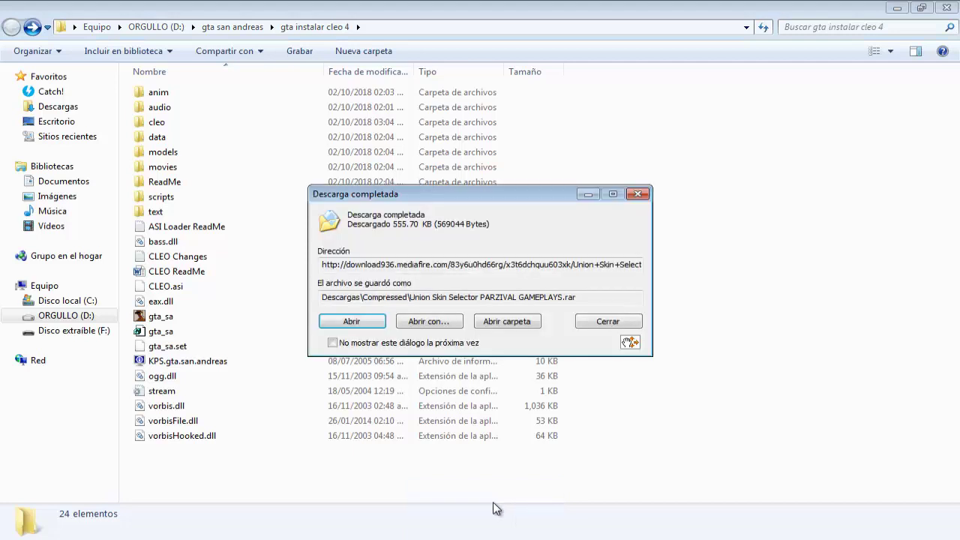
pyautogui.click(353, 321)
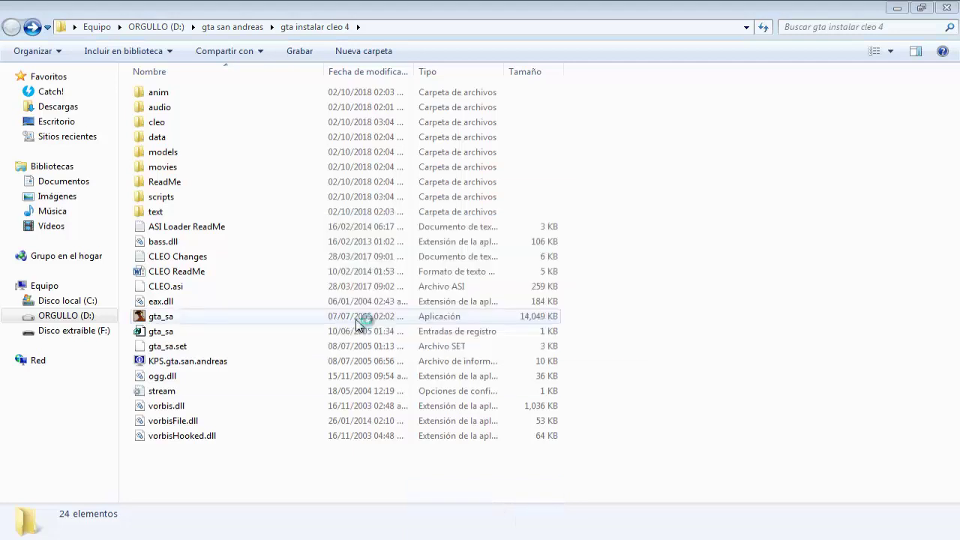
pyautogui.moveTo(160, 35); pyautogui.dragTo(584, 80)
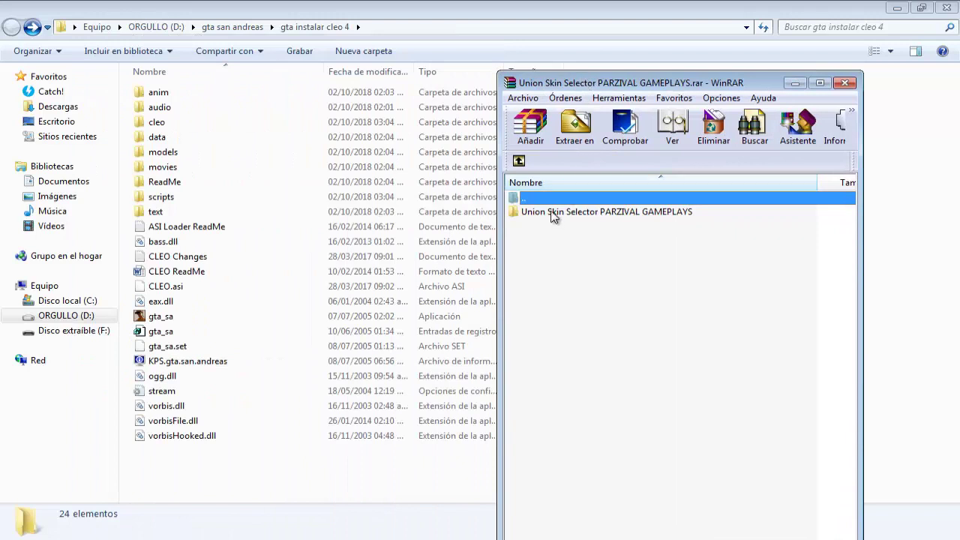
# Extract Skin.img, skin_c.cs, skin_n.cs and skin_o.cs from the archive's CLEO folder into the game's cleo folder.
pyautogui.doubleClick(551, 214)
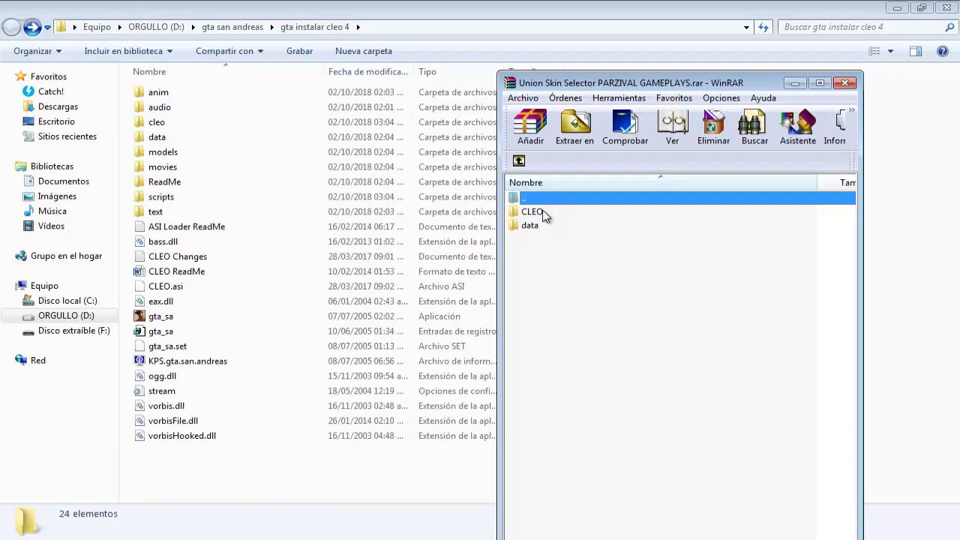
pyautogui.click(543, 215)
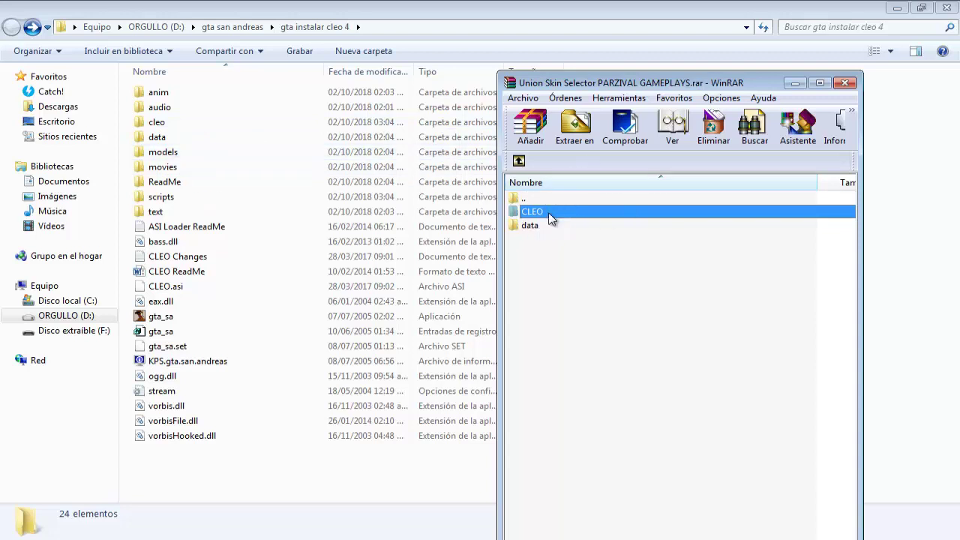
pyautogui.doubleClick(549, 213)
pyautogui.moveTo(568, 300); pyautogui.dragTo(550, 213)
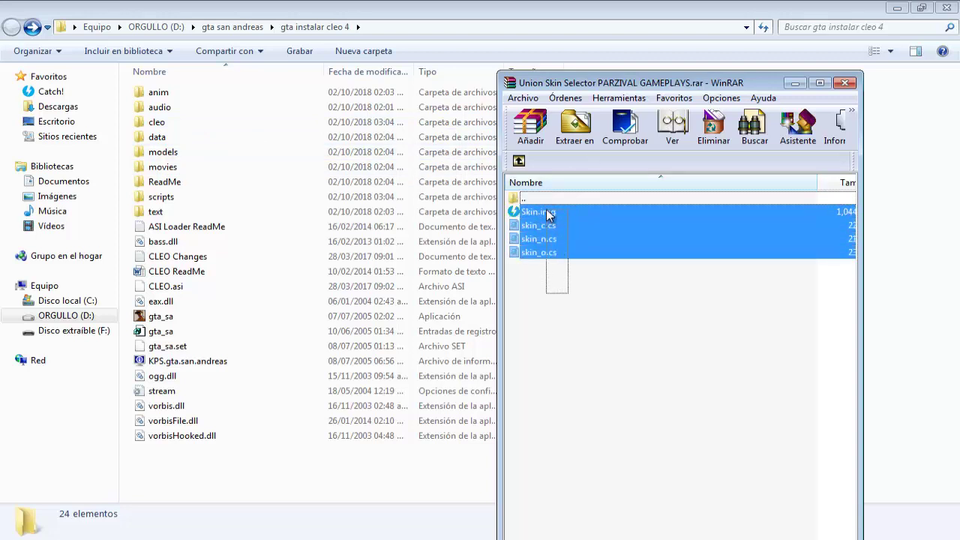
pyautogui.doubleClick(157, 122)
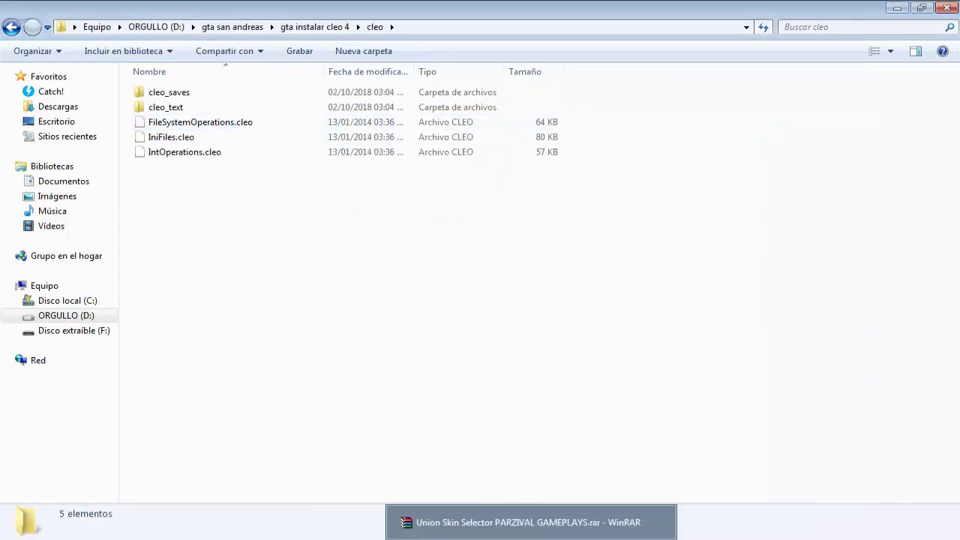
pyautogui.click(525, 525)
pyautogui.moveTo(536, 227); pyautogui.dragTo(304, 272)
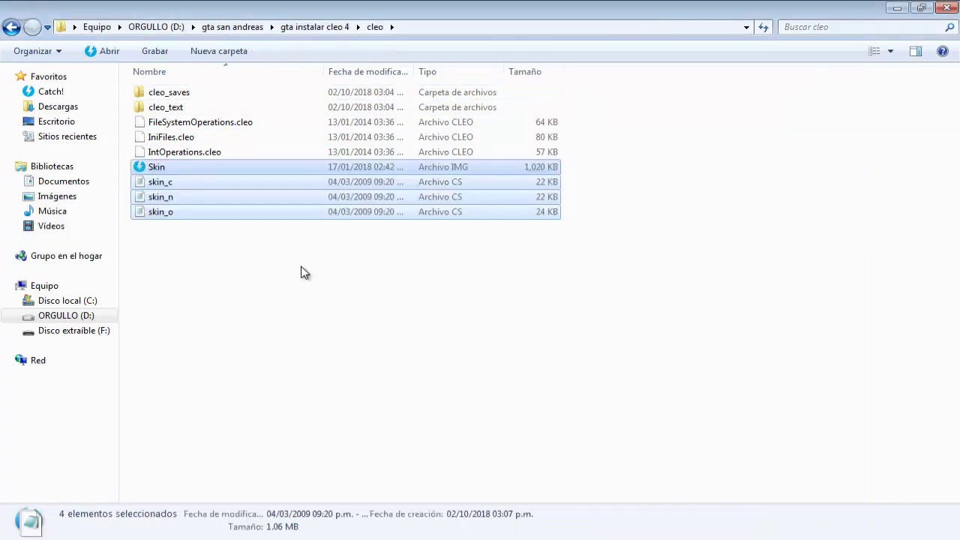
# Return to the game's installation folder and open the data folder both there and in the Union Skin Selector archive.
pyautogui.click(10, 28)
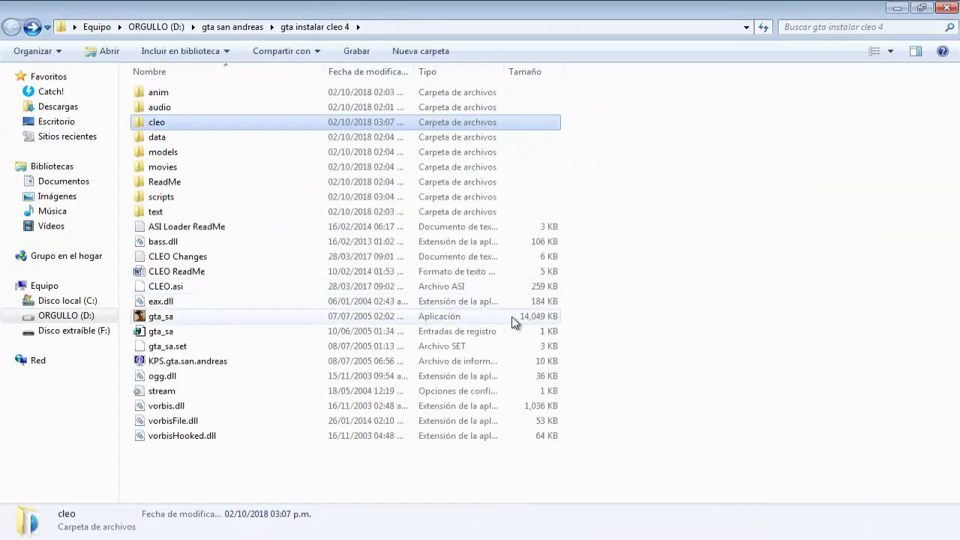
pyautogui.hotkey('alt', 'Tab')
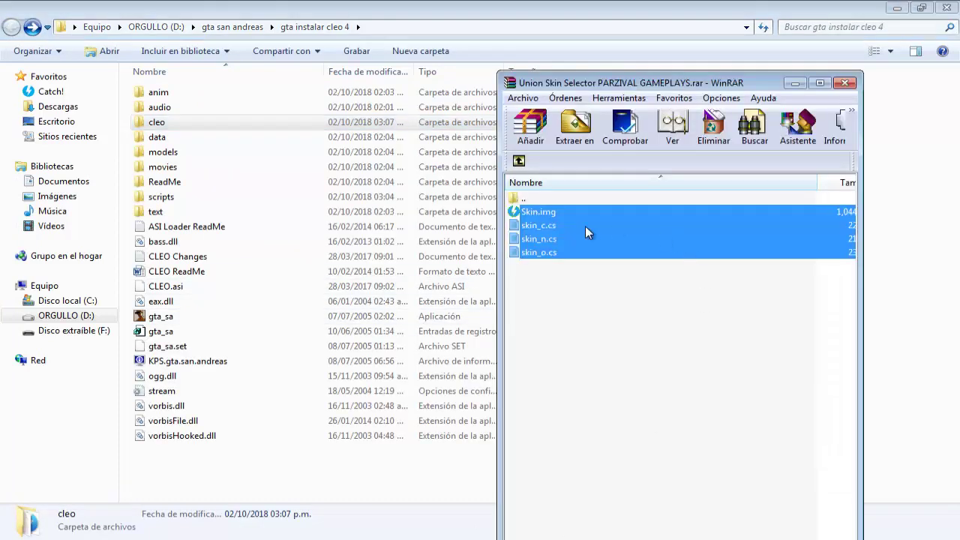
pyautogui.click(518, 160)
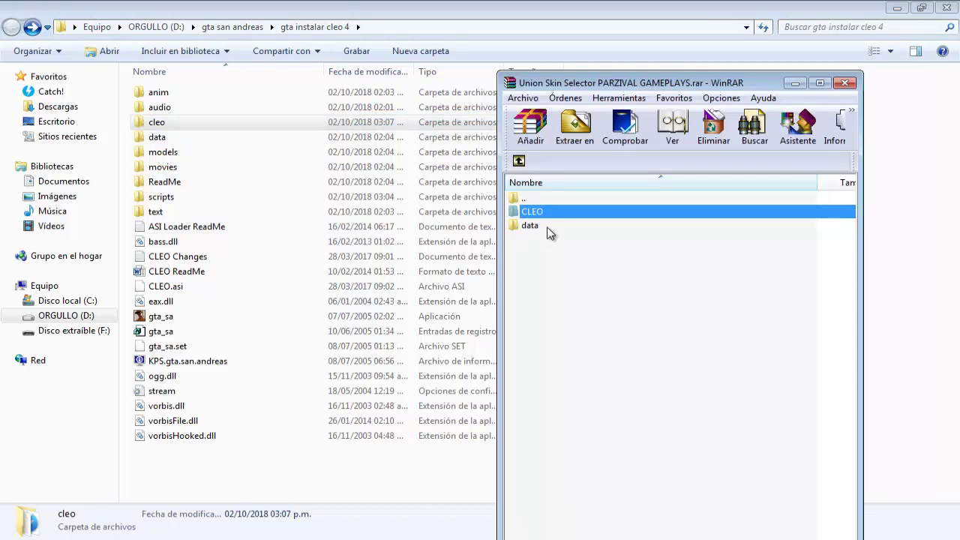
pyautogui.doubleClick(547, 229)
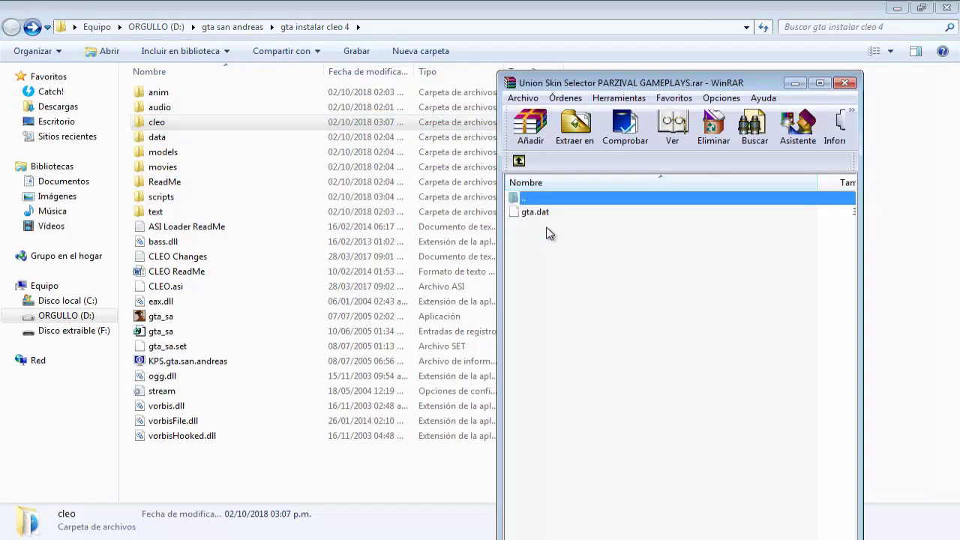
pyautogui.click(169, 142)
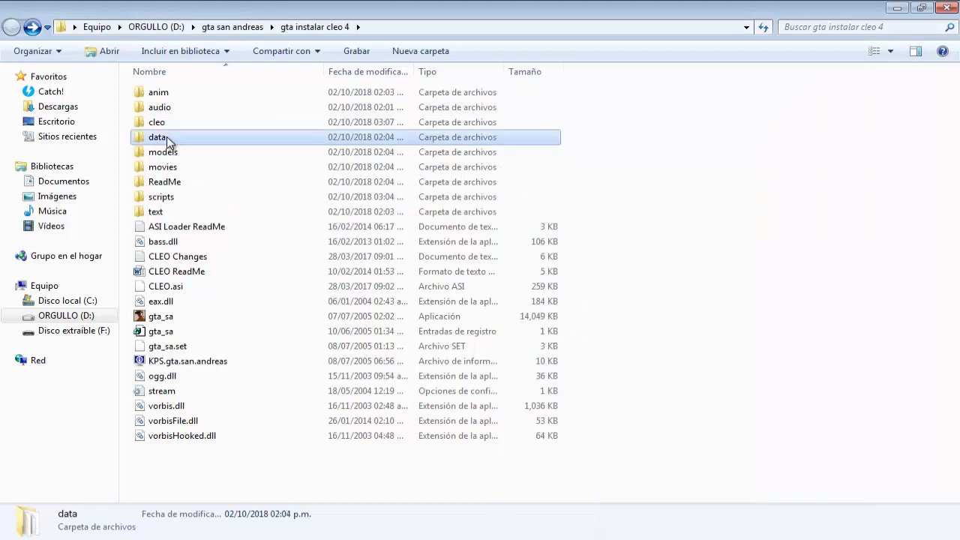
pyautogui.hotkey('alt', 'Tab')
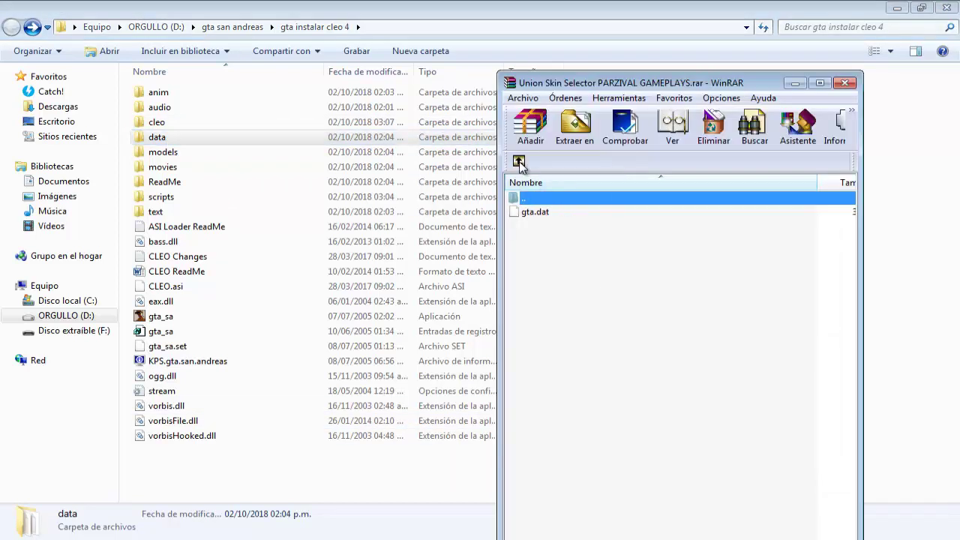
pyautogui.click(518, 162)
pyautogui.doubleClick(535, 225)
pyautogui.click(527, 213)
pyautogui.click(177, 136)
pyautogui.doubleClick(177, 138)
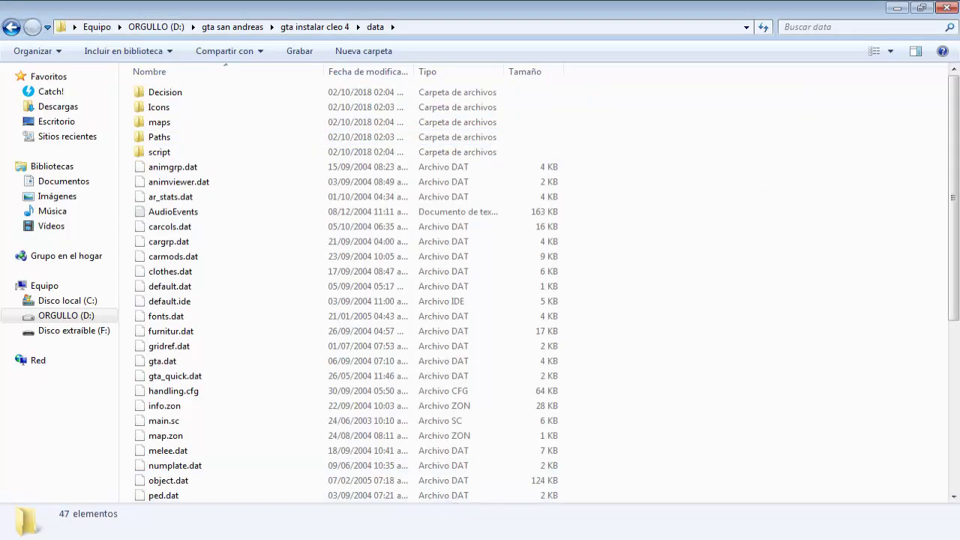
# Extract gta.dat from the archive into the game's data folder, replacing the existing file, then close the folder and the archive.
pyautogui.hotkey('alt', 'Tab')
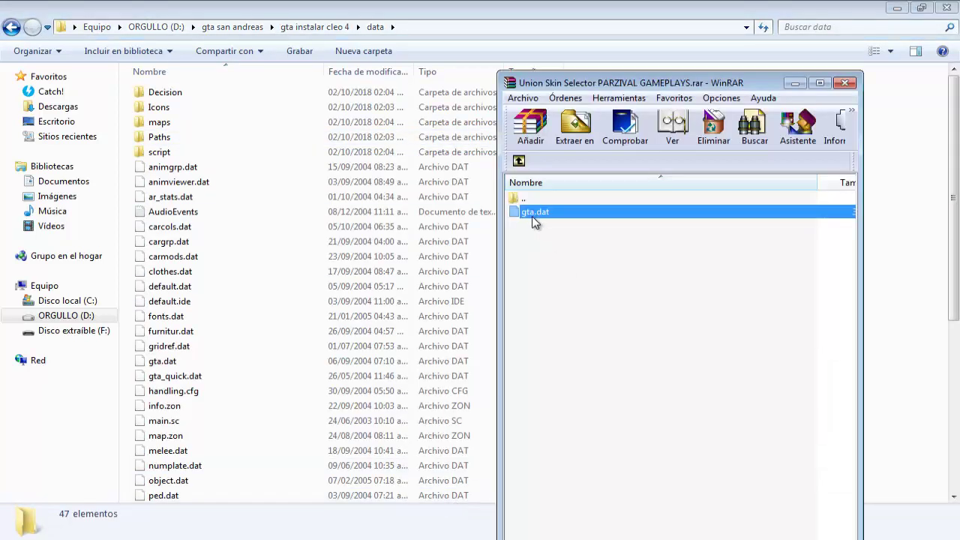
pyautogui.moveTo(450, 234); pyautogui.dragTo(279, 267)
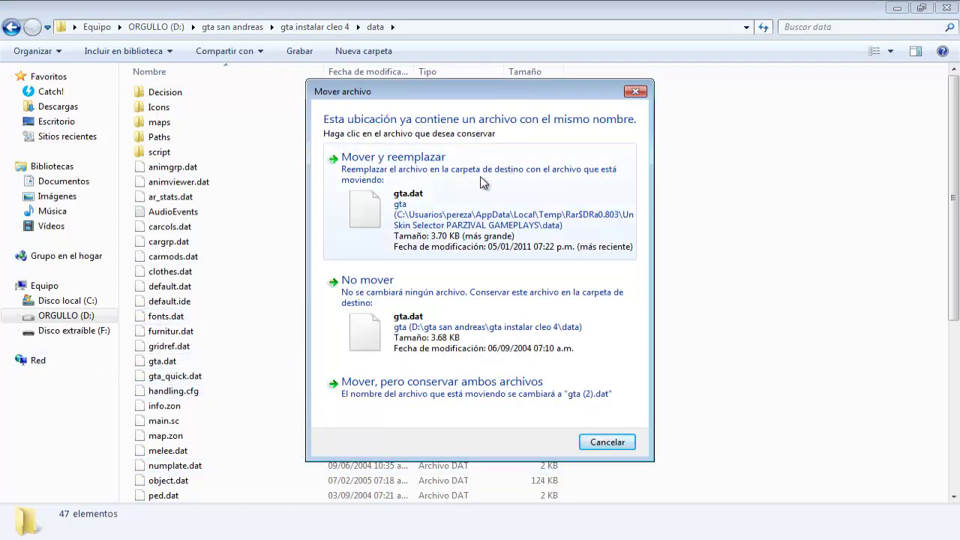
pyautogui.click(443, 204)
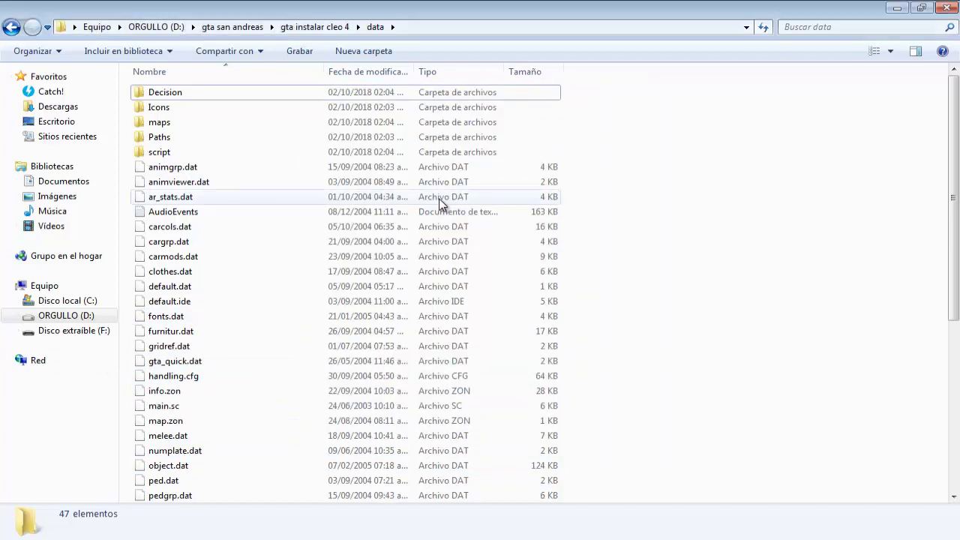
pyautogui.rightClick(836, 304)
pyautogui.click(840, 355)
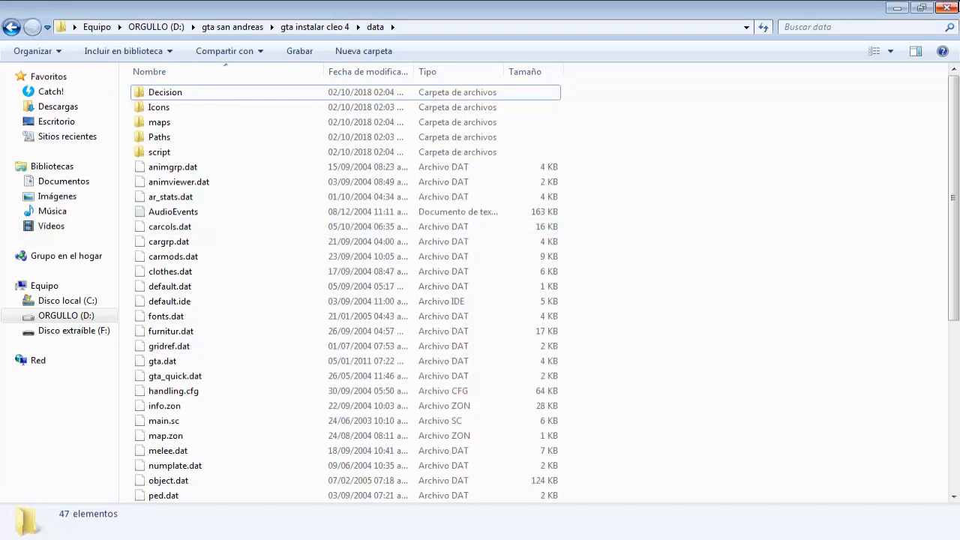
pyautogui.click(955, 8)
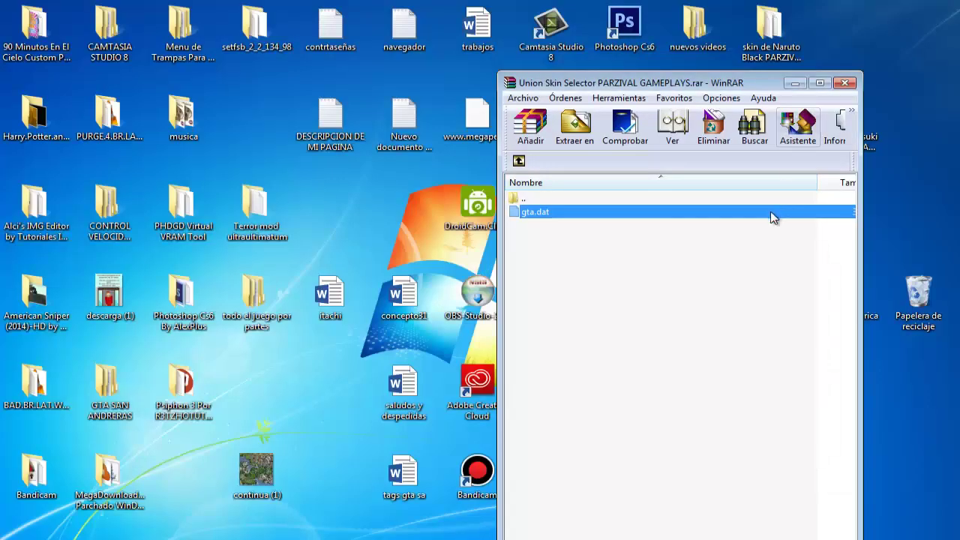
pyautogui.click(845, 82)
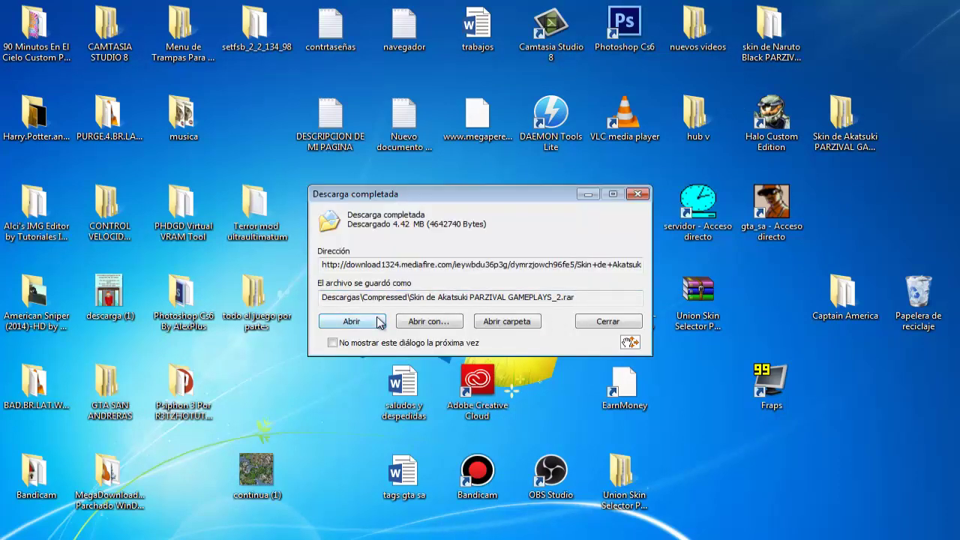
# Open the downloaded Skin de Akatsuki PARZIVAL GAMEPLAYS_2.rar and examine its character folders and the files inside Orochimaru.
pyautogui.click(380, 323)
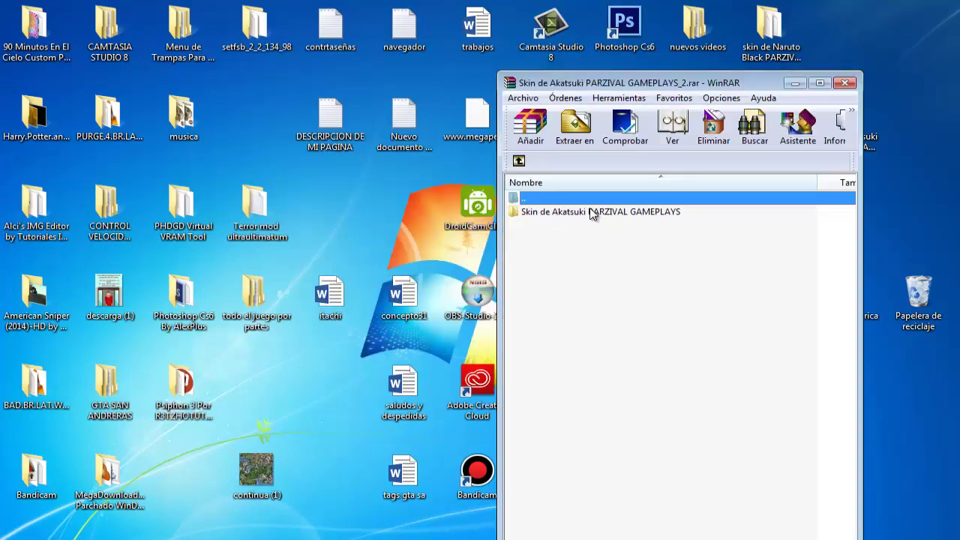
pyautogui.doubleClick(559, 212)
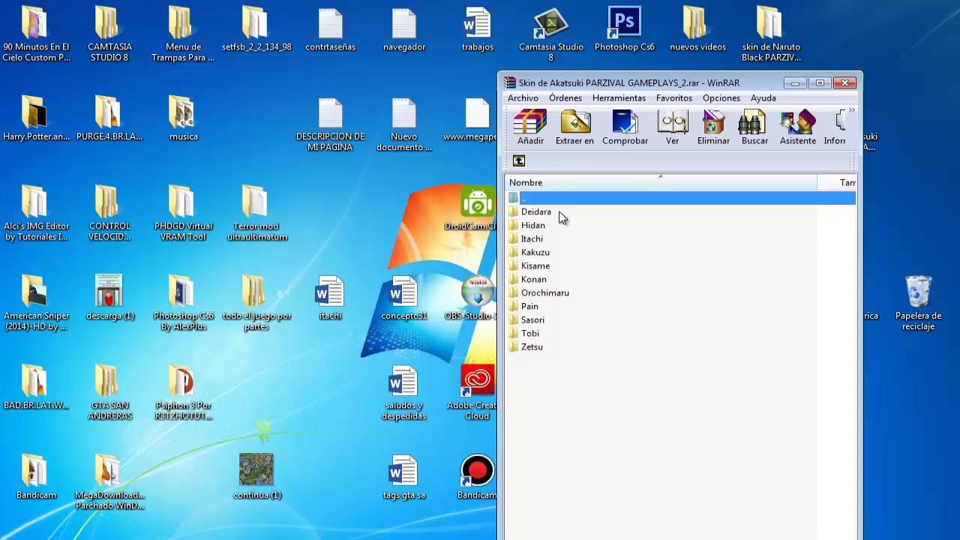
pyautogui.moveTo(561, 402); pyautogui.dragTo(541, 214)
pyautogui.click(577, 393)
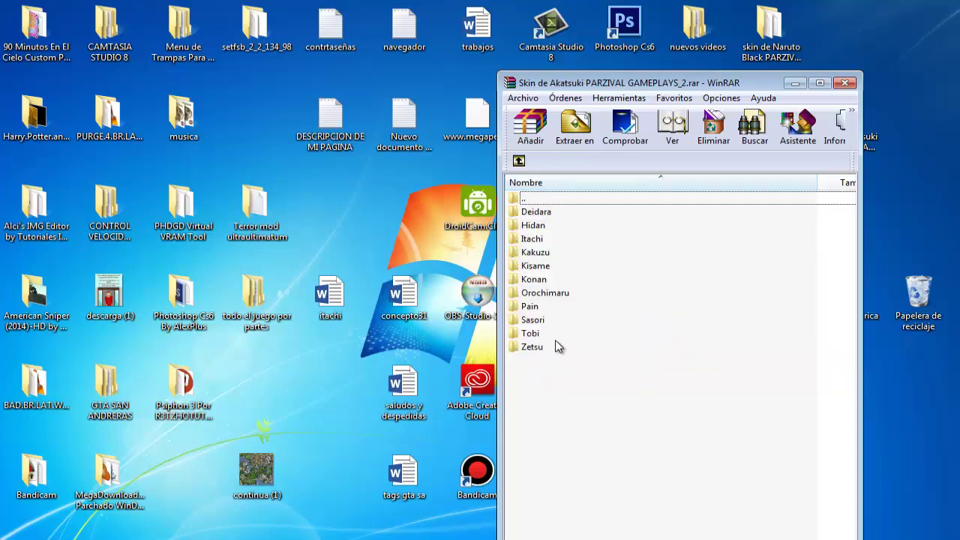
pyautogui.doubleClick(550, 293)
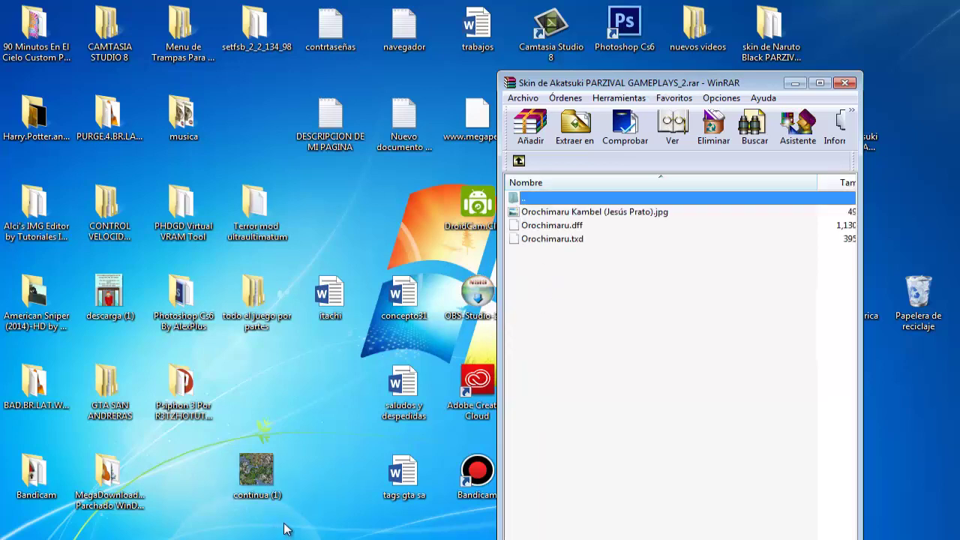
pyautogui.click(517, 162)
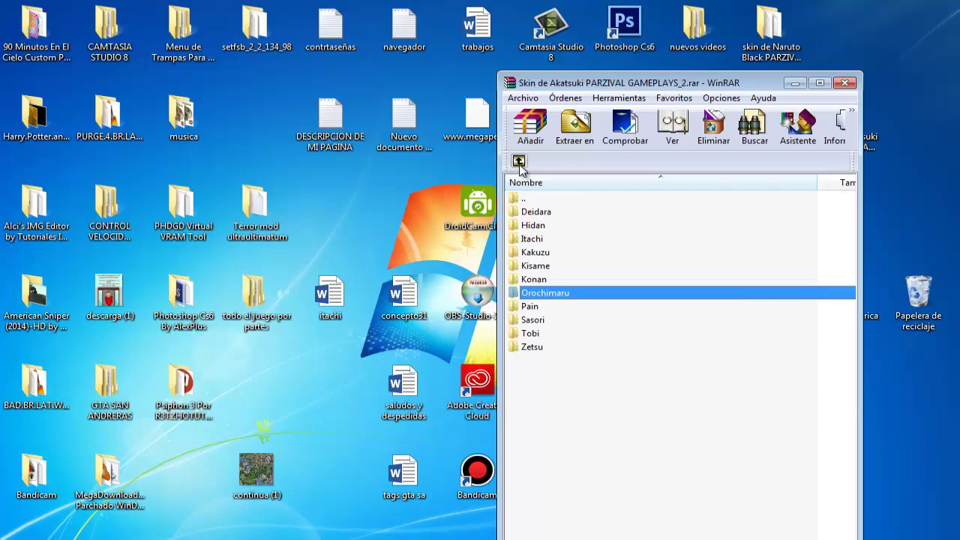
pyautogui.click(517, 162)
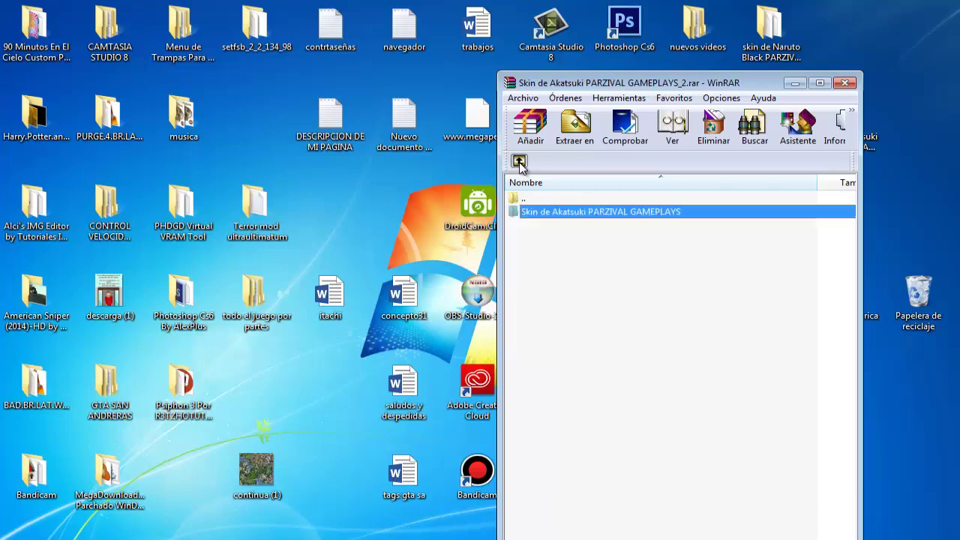
# Delete the skin de Naruto Black PARZIVAL GAMEPLAYS folder from the desktop.
pyautogui.click(777, 54)
pyautogui.moveTo(824, 23); pyautogui.dragTo(775, 51)
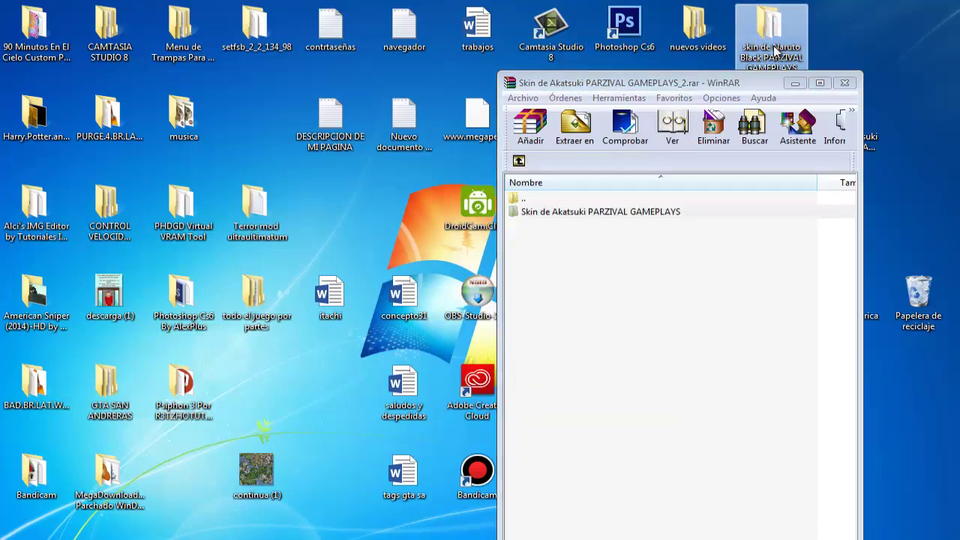
pyautogui.press('Delete')
pyautogui.press('Return')
pyautogui.moveTo(621, 86); pyautogui.dragTo(477, 97)
pyautogui.moveTo(535, 215); pyautogui.dragTo(536, 221)
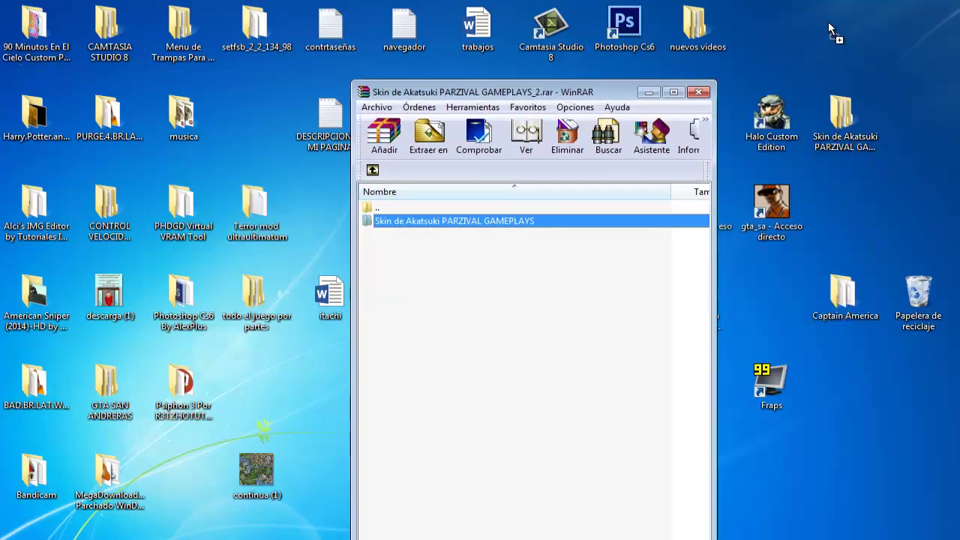
pyautogui.moveTo(807, 36); pyautogui.dragTo(536, 233)
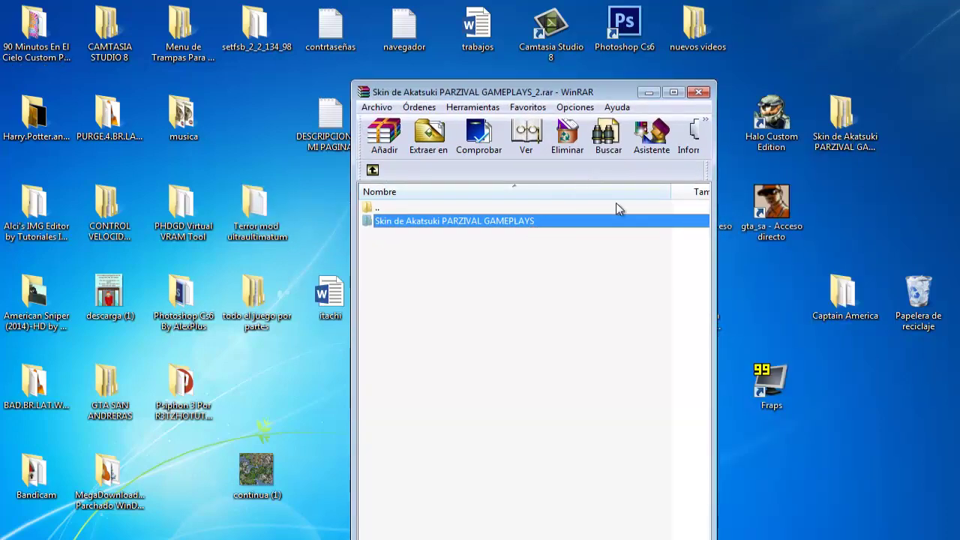
# Check the contents of the desktop's Skin de Akatsuki PARZIVAL GAMEPLAYS folder, then close it and the archive.
pyautogui.click(837, 140)
pyautogui.doubleClick(851, 150)
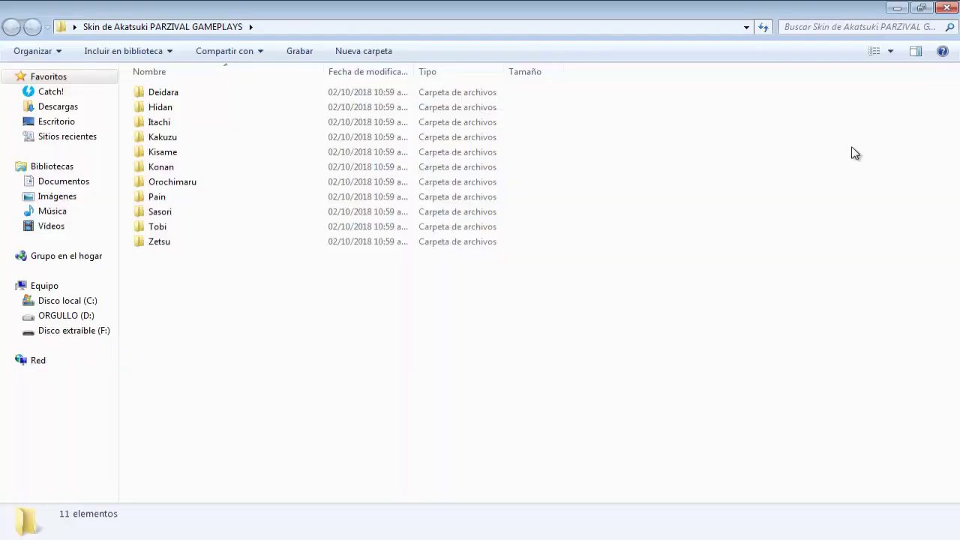
pyautogui.click(955, 8)
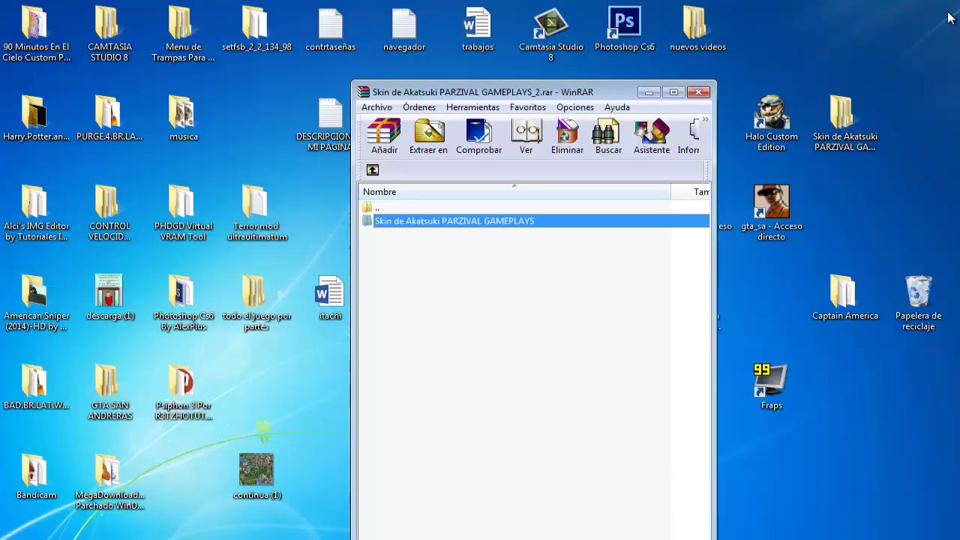
pyautogui.click(698, 93)
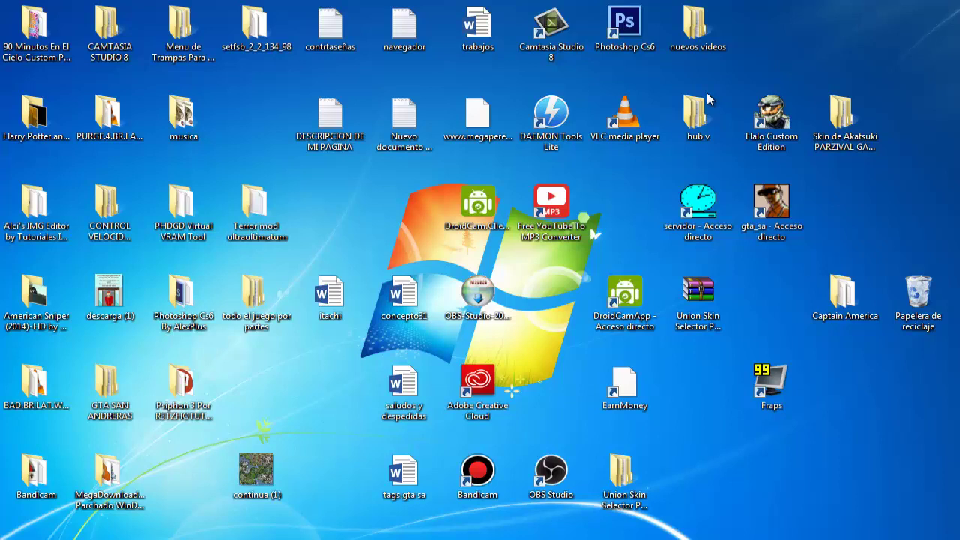
pyautogui.rightClick(644, 176)
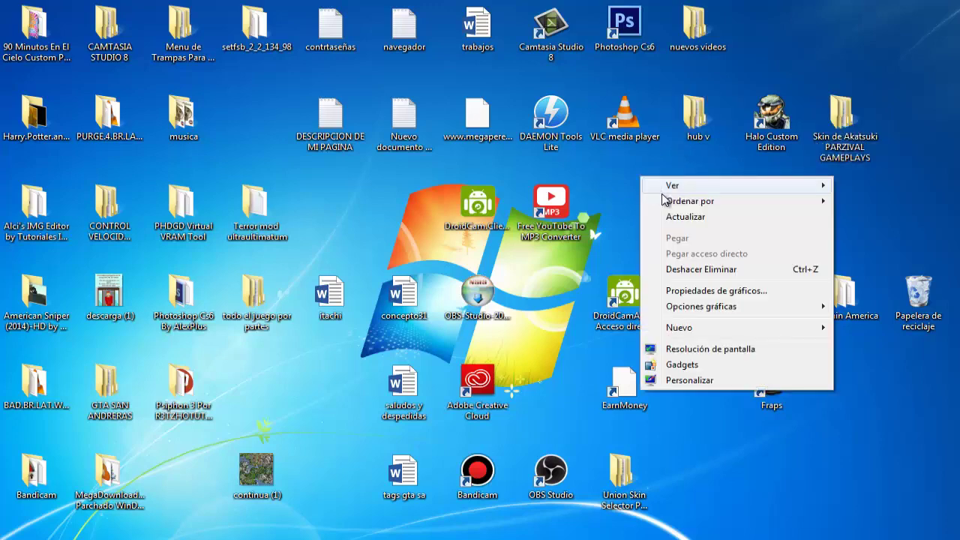
pyautogui.click(679, 223)
pyautogui.rightClick(642, 193)
pyautogui.click(670, 234)
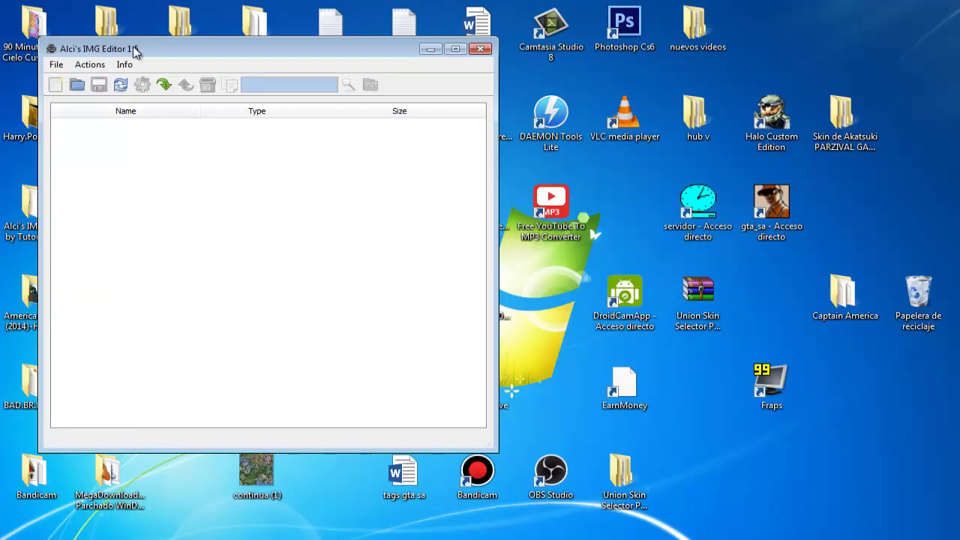
# Reposition the Alci's IMG Editor 1.5 window and check the character folders inside the desktop's Skin de Akatsuki folder.
pyautogui.moveTo(172, 53); pyautogui.dragTo(222, 50)
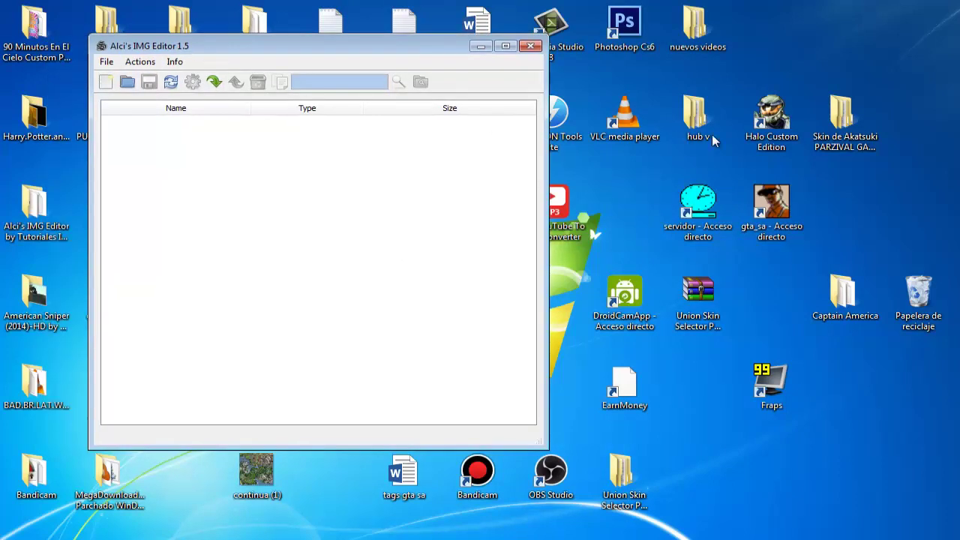
pyautogui.doubleClick(840, 124)
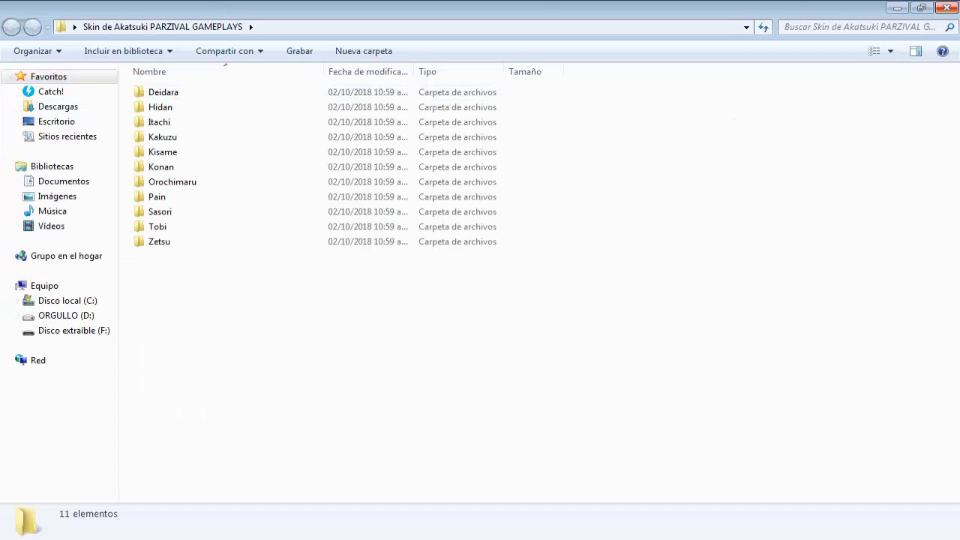
pyautogui.click(947, 8)
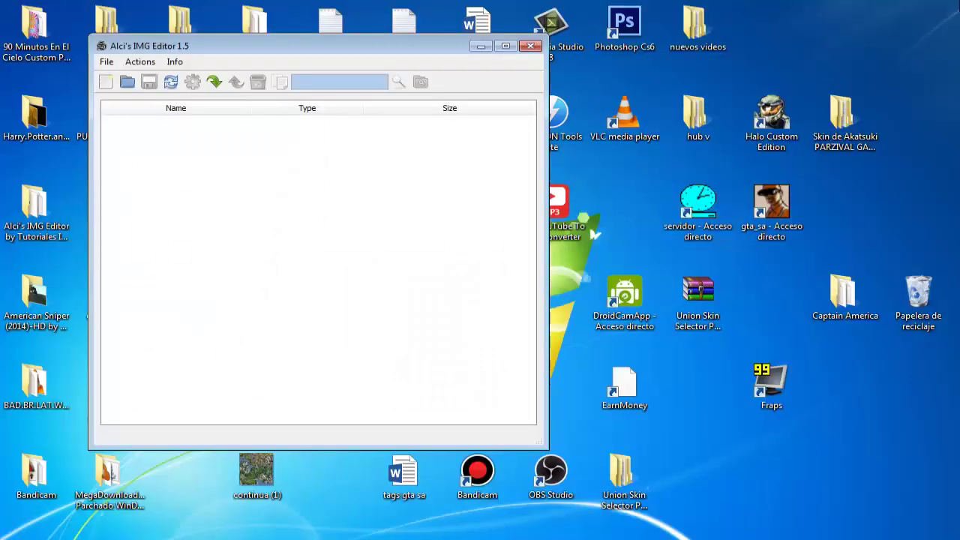
# Open the Skin.img archive from the cleo folder inside D:\gta san andreas\gta instalar cleo 4.
pyautogui.click(106, 62)
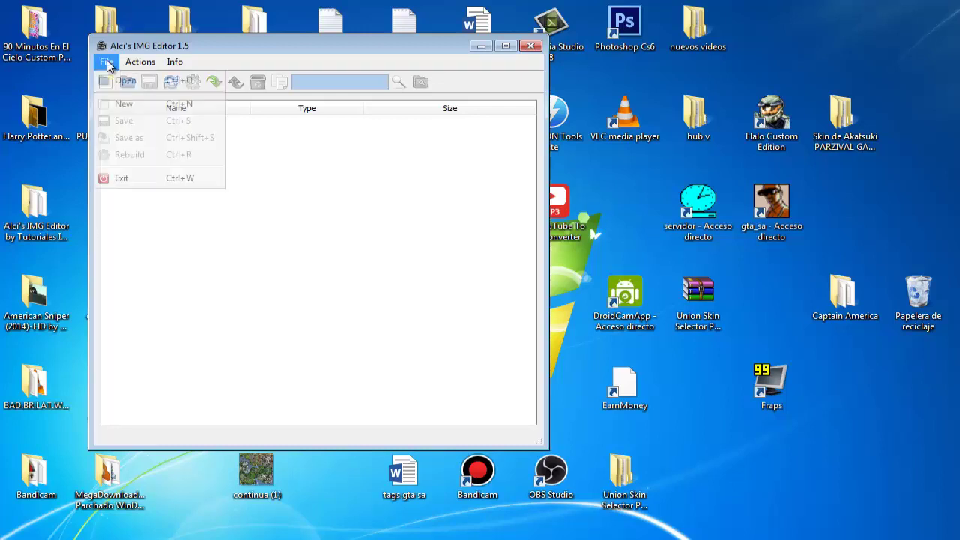
pyautogui.click(255, 264)
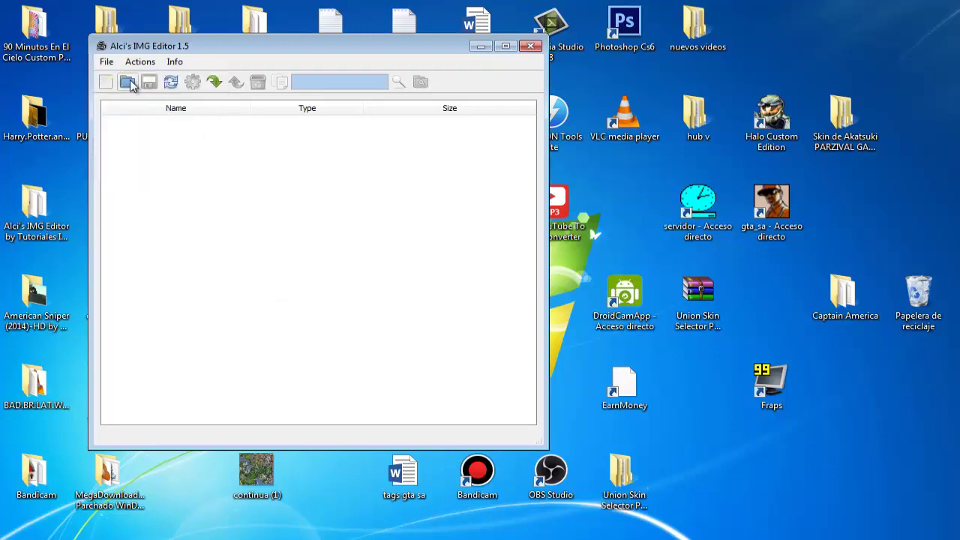
pyautogui.click(129, 83)
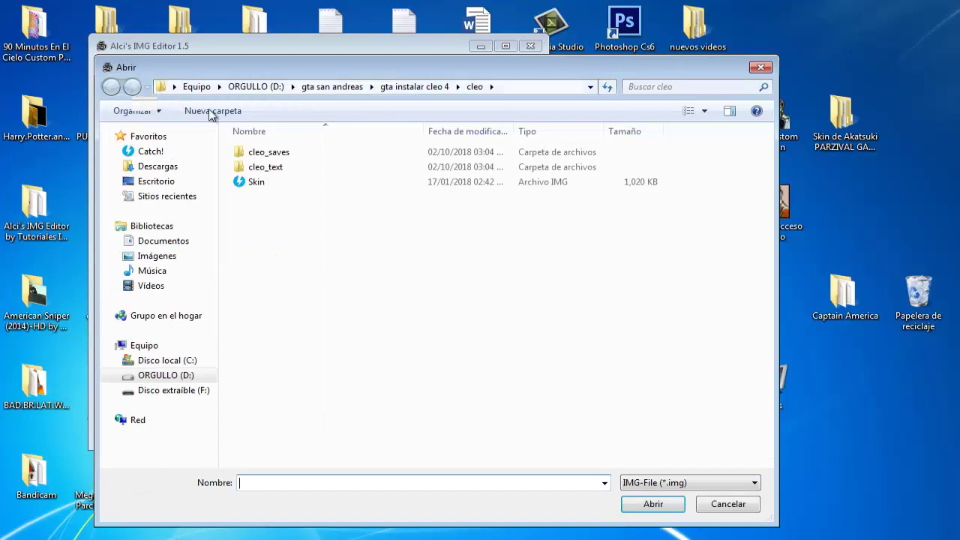
pyautogui.click(441, 88)
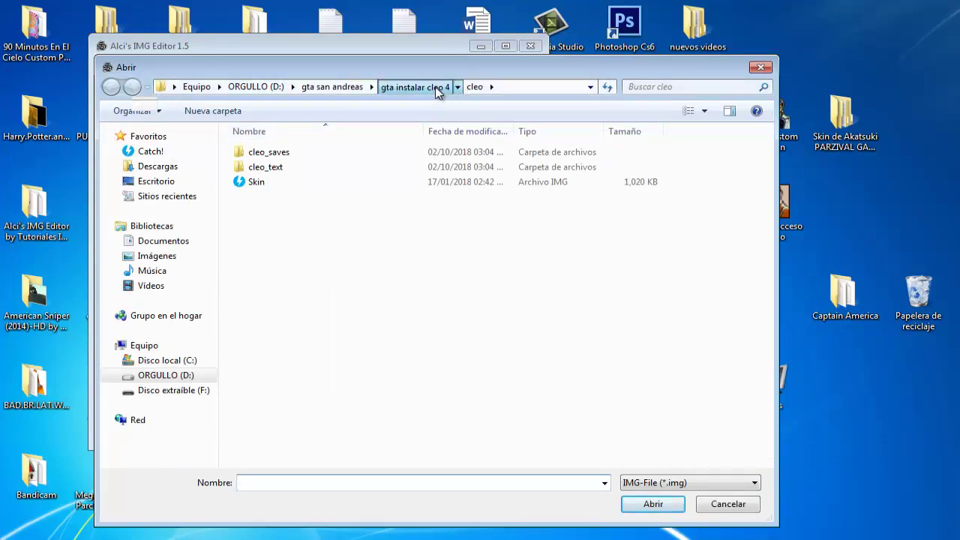
pyautogui.click(347, 88)
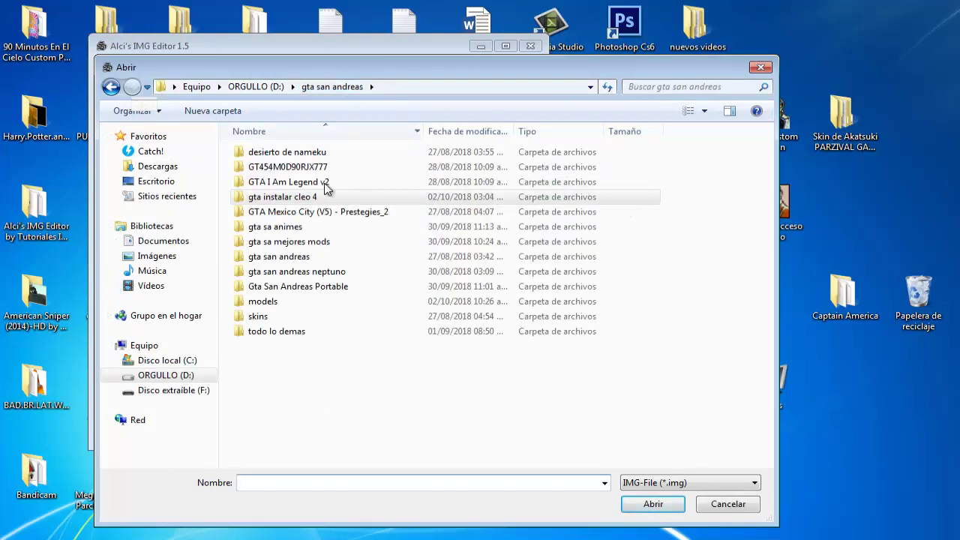
pyautogui.doubleClick(304, 201)
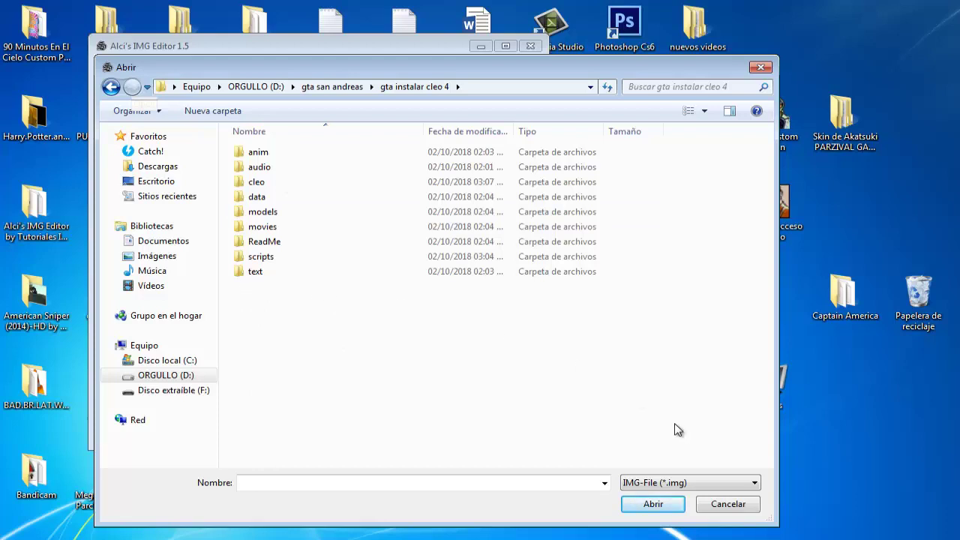
pyautogui.click(684, 486)
pyautogui.click(612, 486)
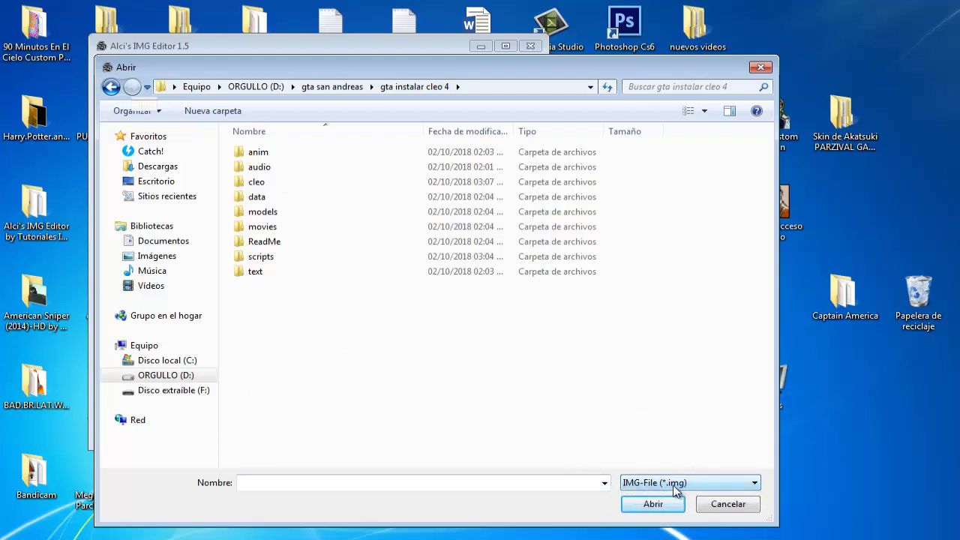
pyautogui.click(275, 189)
pyautogui.doubleClick(275, 187)
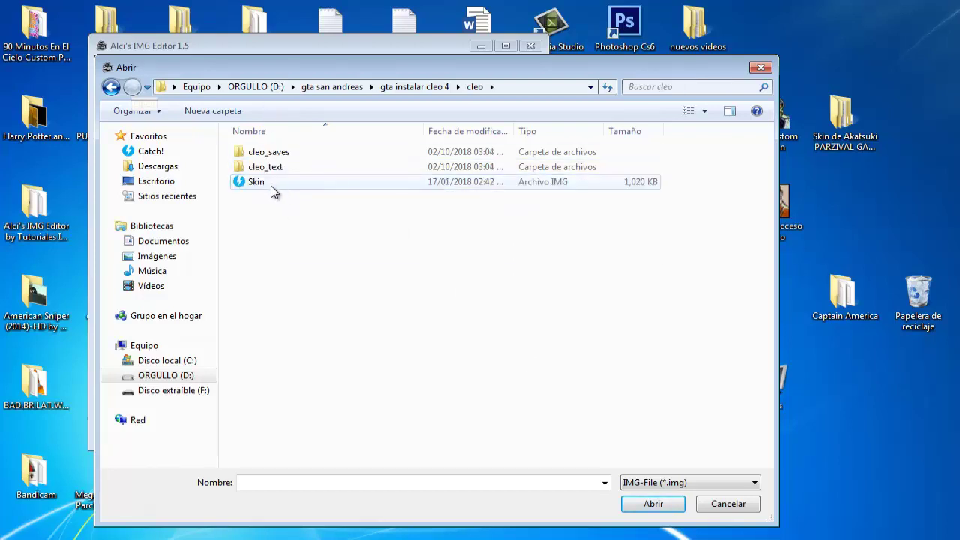
pyautogui.click(269, 187)
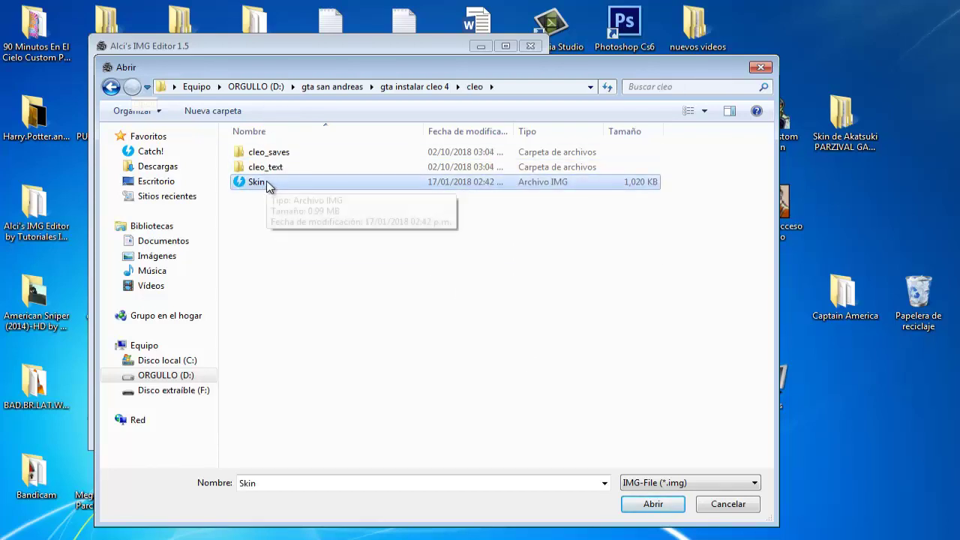
pyautogui.doubleClick(271, 187)
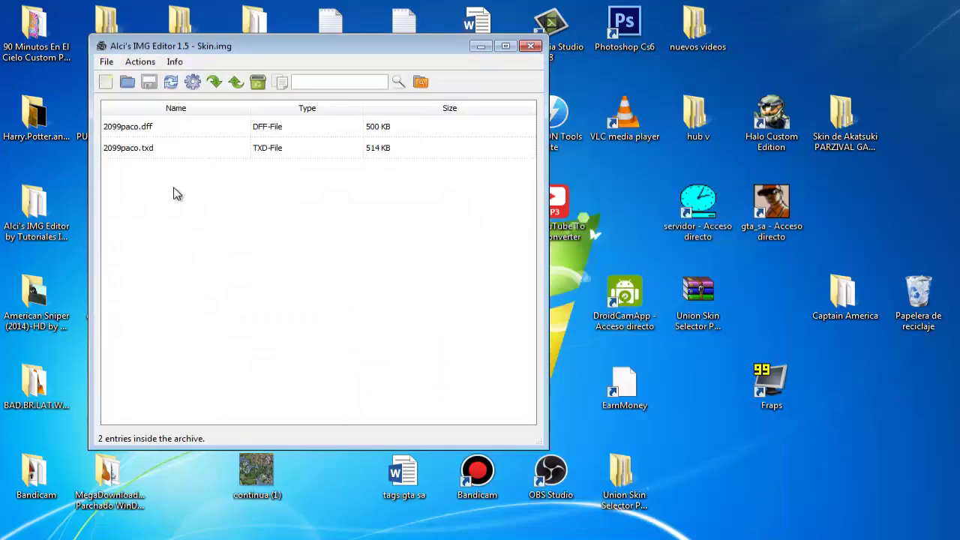
# Delete the 2099paco.dff and 2099paco.txd entries from Skin.img.
pyautogui.click(140, 133)
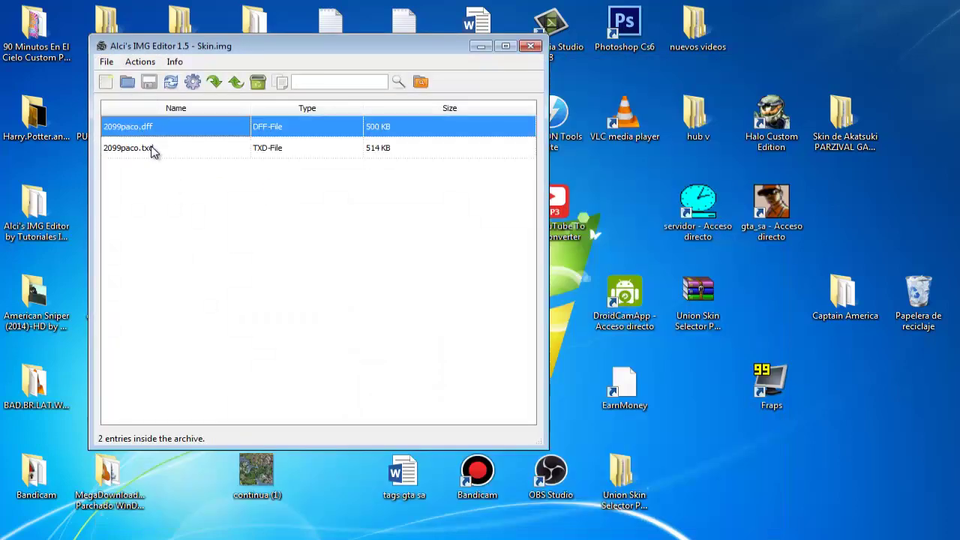
pyautogui.keyDown('shift'); pyautogui.click(151, 149); pyautogui.keyUp('shift')
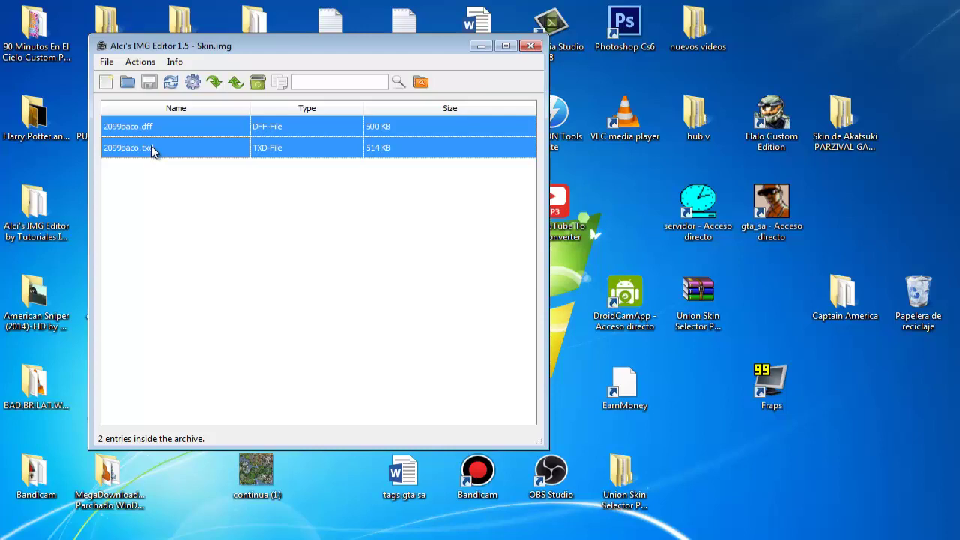
pyautogui.click(257, 83)
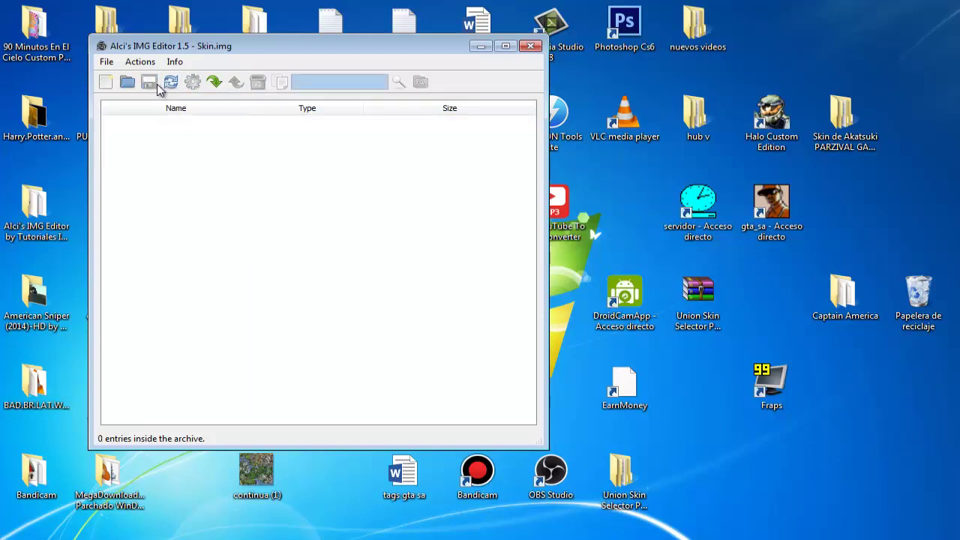
# Import Itachi.dff and Itachi.txd into Skin.img from the Itachi folder in the desktop's Skin de Akatsuki PARZIVAL GAMEPLAYS folder.
pyautogui.moveTo(201, 47); pyautogui.dragTo(243, 39)
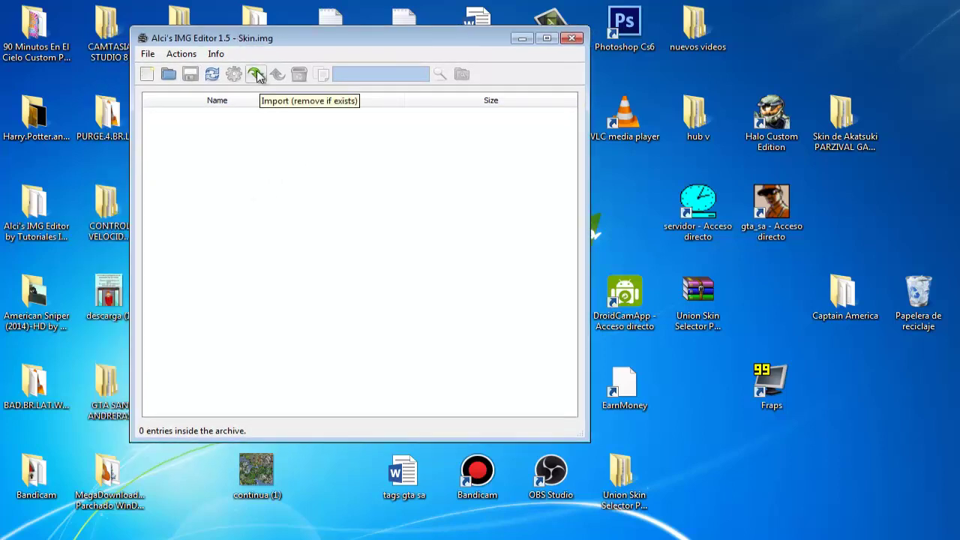
pyautogui.click(262, 81)
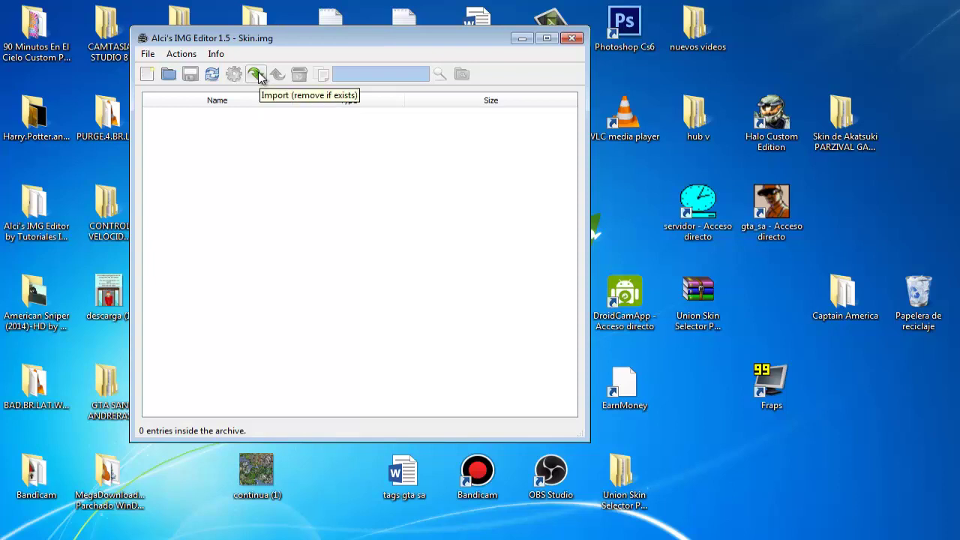
pyautogui.click(180, 54)
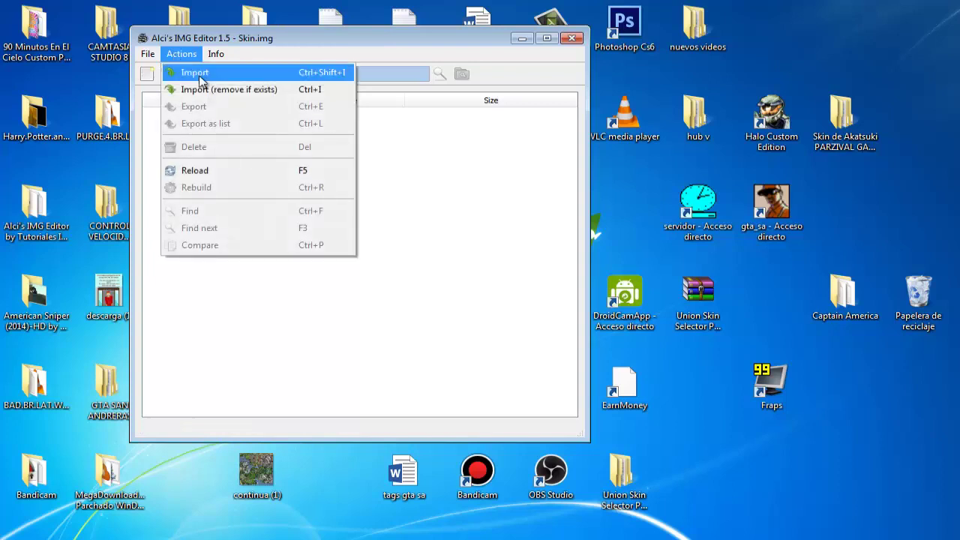
pyautogui.click(475, 203)
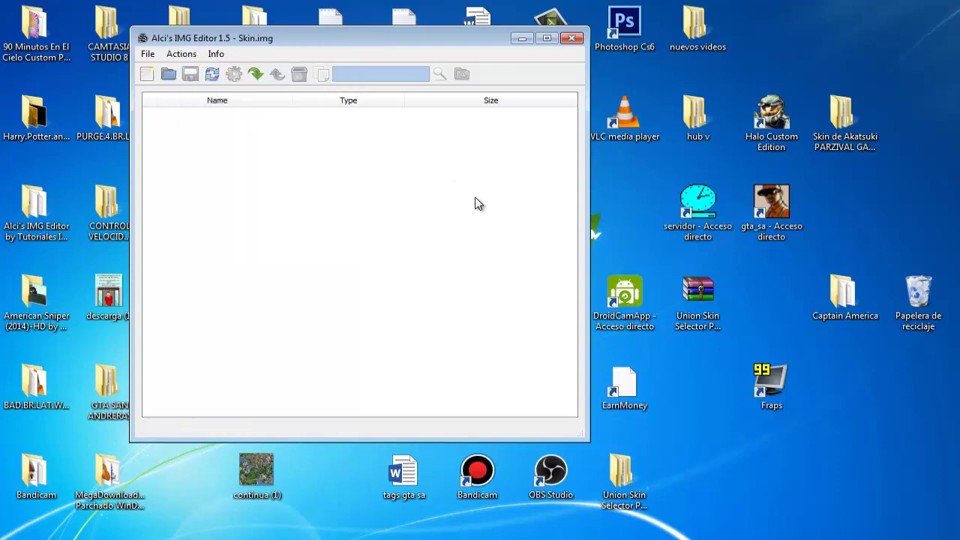
pyautogui.click(262, 75)
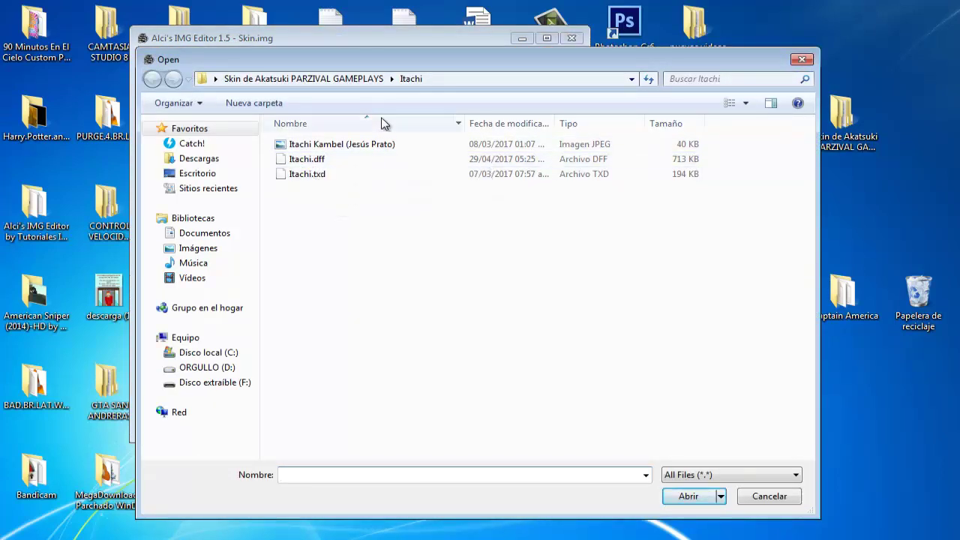
pyautogui.click(256, 79)
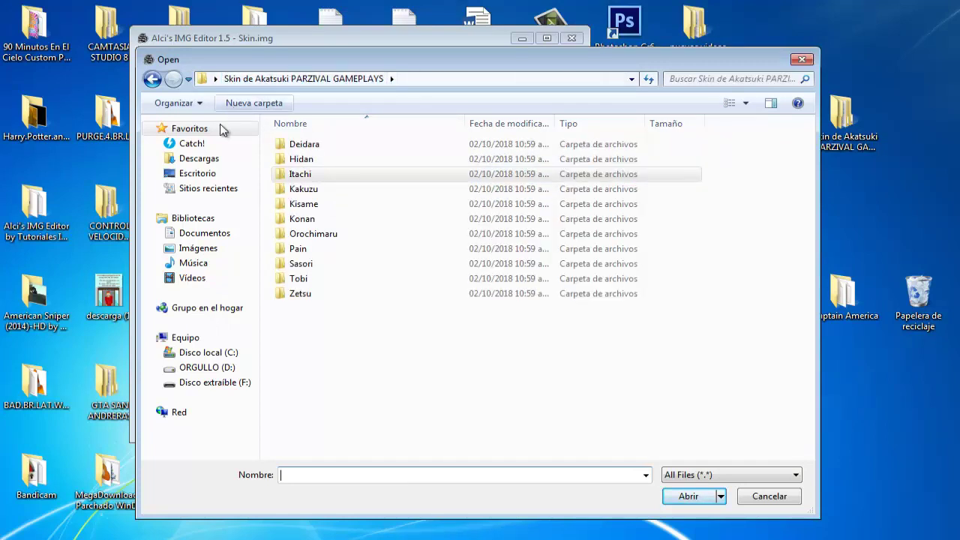
pyautogui.click(225, 178)
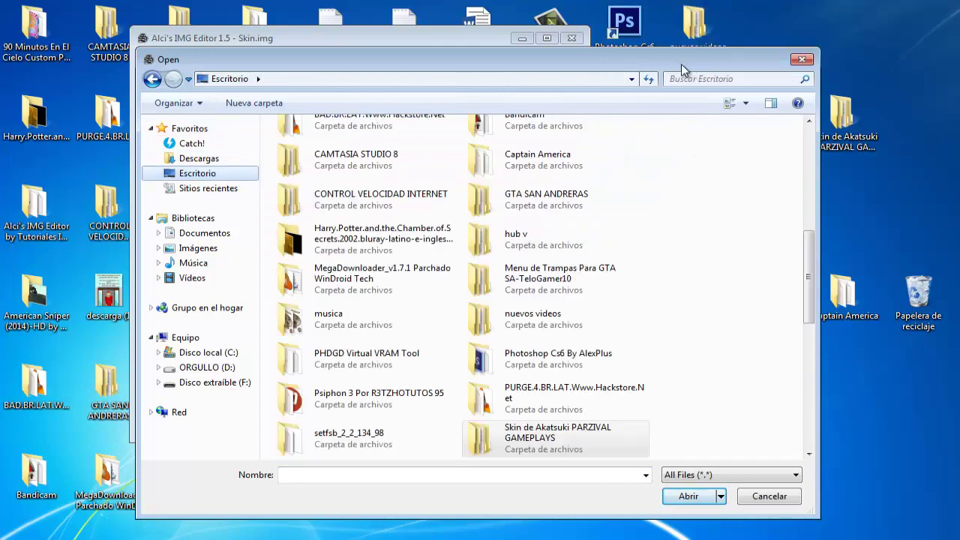
pyautogui.moveTo(681, 64); pyautogui.dragTo(639, 54)
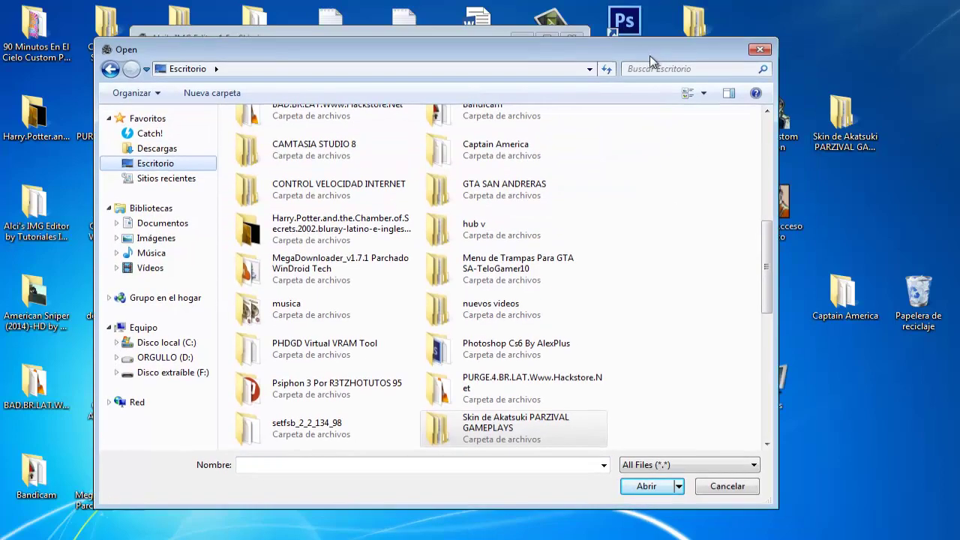
pyautogui.doubleClick(523, 425)
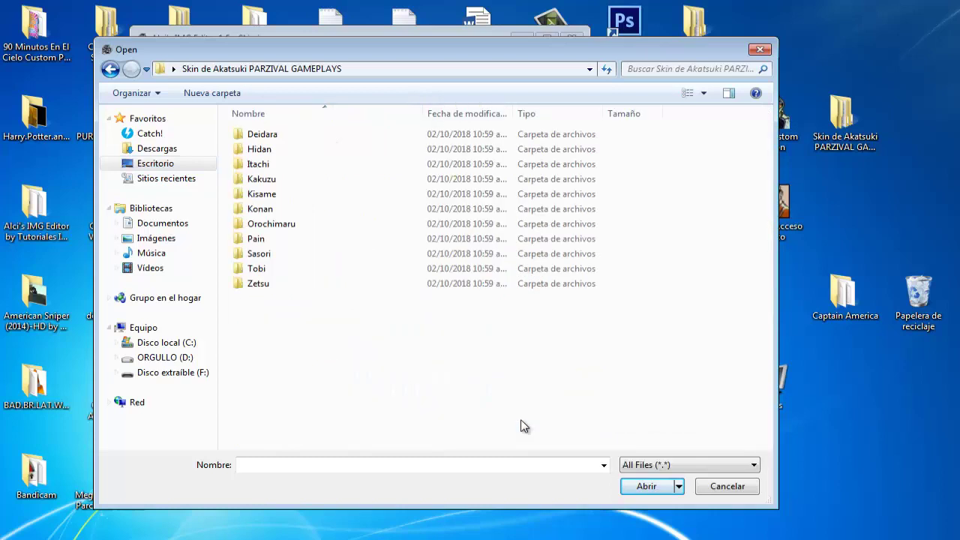
pyautogui.doubleClick(285, 163)
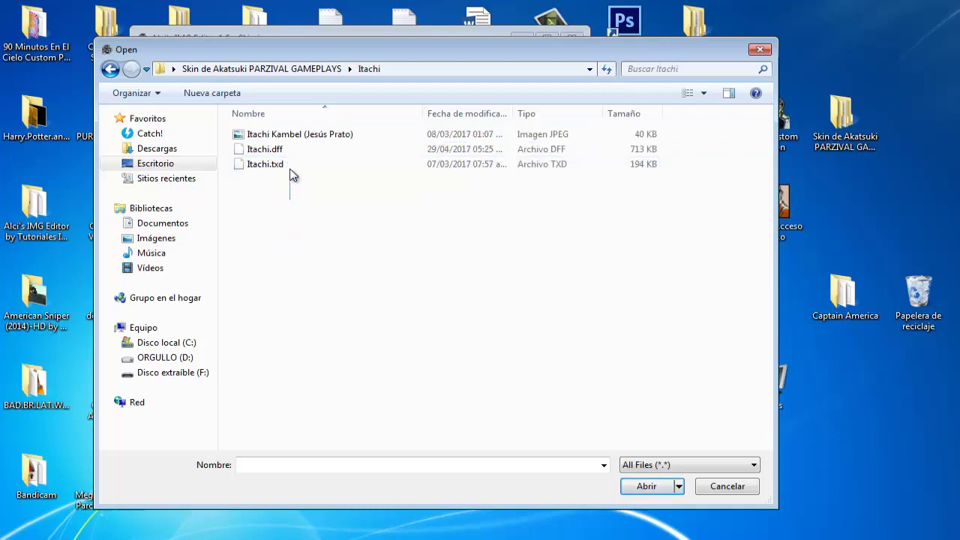
pyautogui.moveTo(290, 199); pyautogui.dragTo(285, 154)
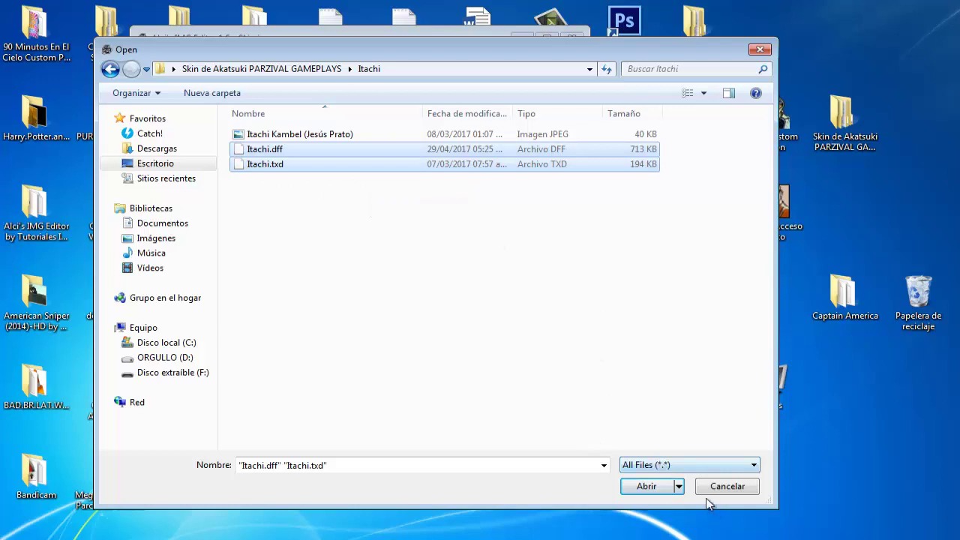
pyautogui.click(647, 487)
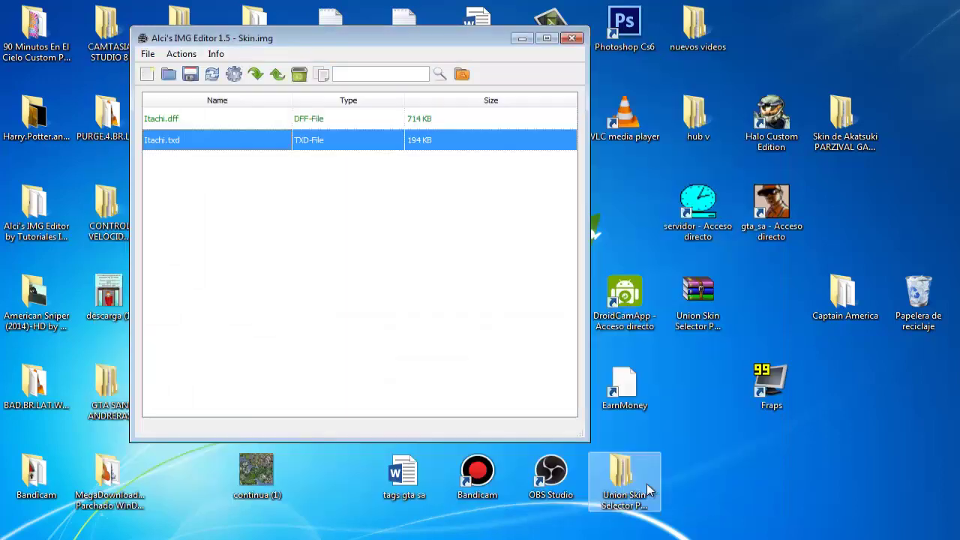
# Import Orochimaru.dff and Orochimaru.txd into Skin.img from the Orochimaru folder of the Akatsuki skins.
pyautogui.click(254, 75)
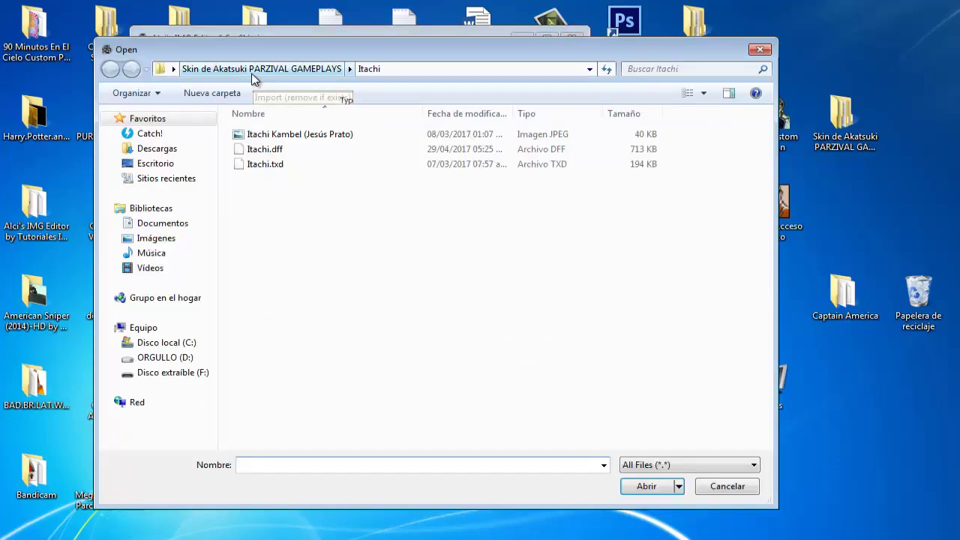
pyautogui.click(318, 72)
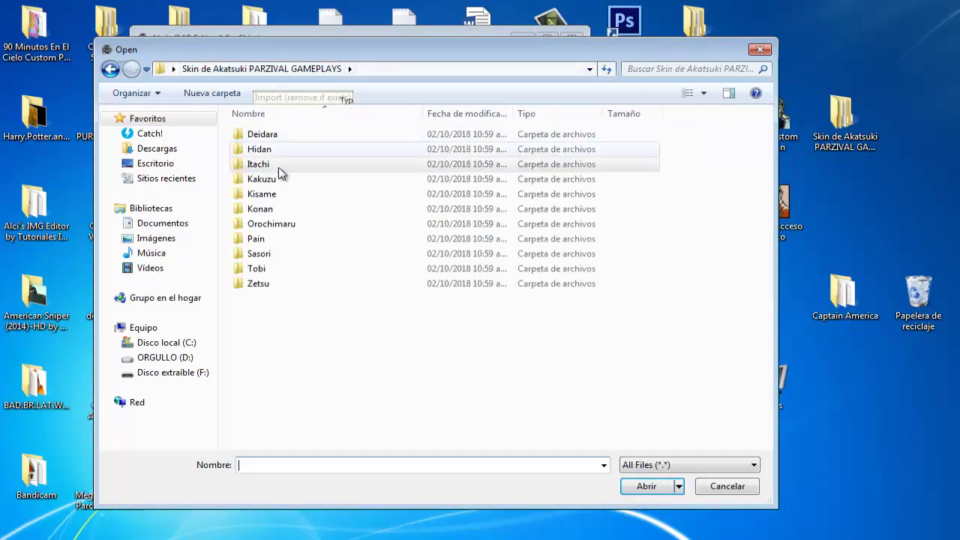
pyautogui.click(283, 226)
pyautogui.doubleClick(283, 227)
pyautogui.moveTo(279, 204); pyautogui.dragTo(275, 151)
pyautogui.click(638, 489)
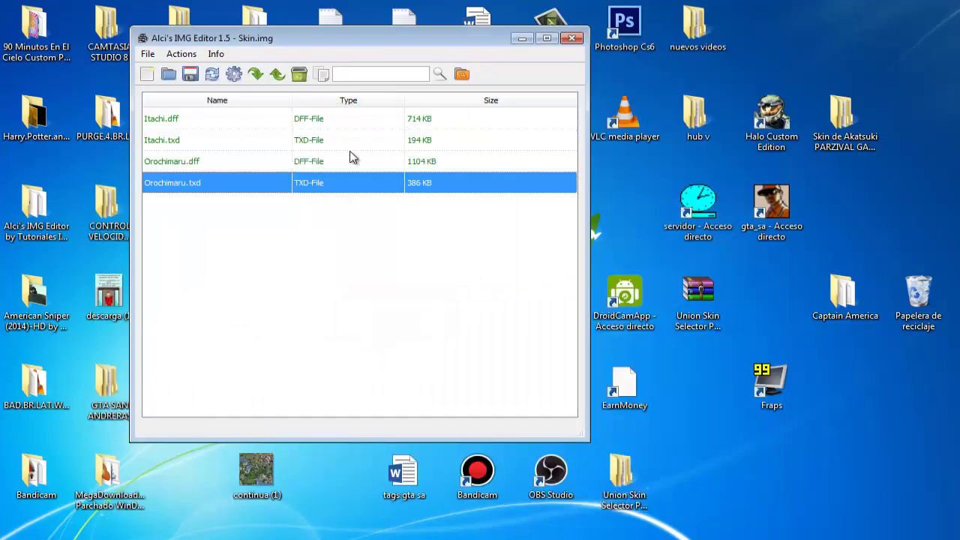
# Import Pain.dff and Pain.txd into Skin.img from the Pain folder of the Akatsuki skins.
pyautogui.click(255, 73)
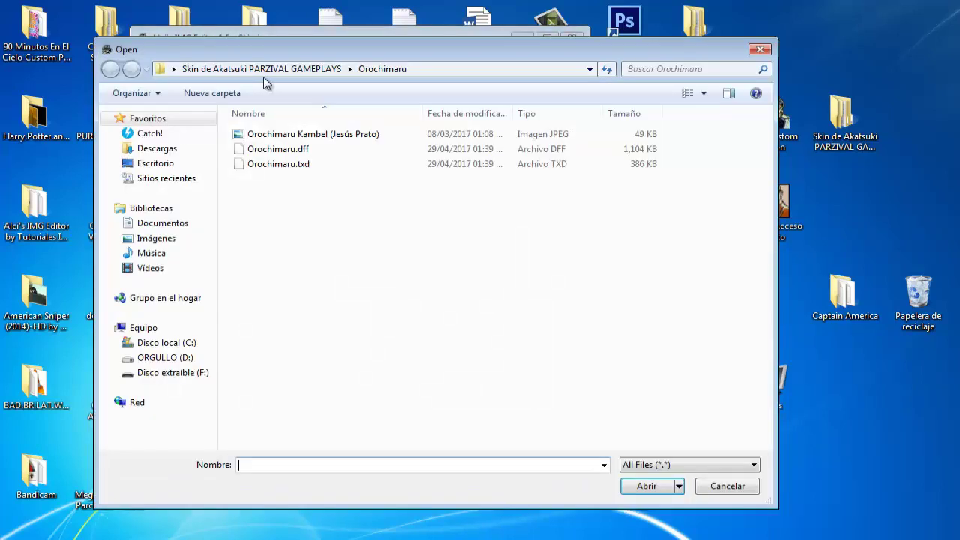
pyautogui.click(308, 69)
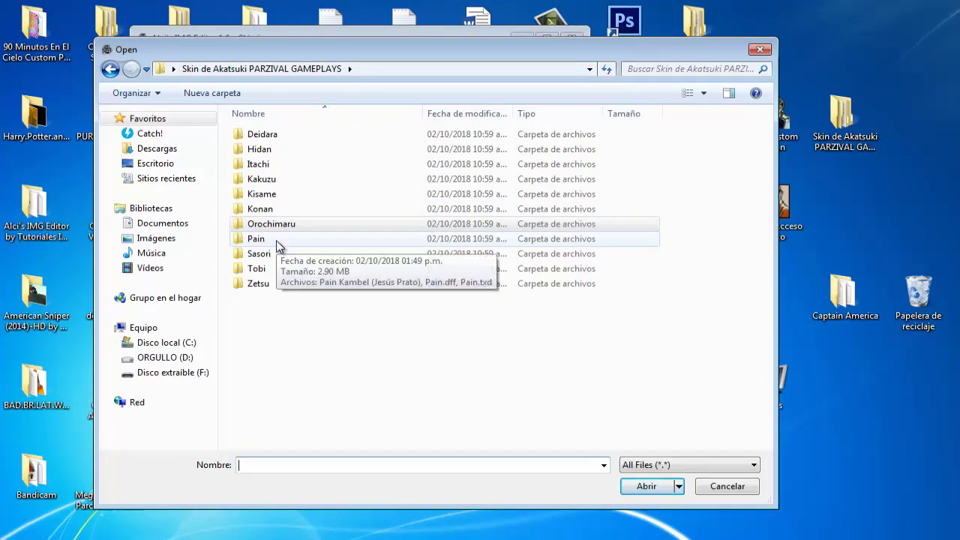
pyautogui.doubleClick(276, 240)
pyautogui.click(275, 165)
pyautogui.moveTo(276, 167); pyautogui.dragTo(288, 190)
pyautogui.keyDown('ctrl'); pyautogui.click(275, 150); pyautogui.keyUp('ctrl')
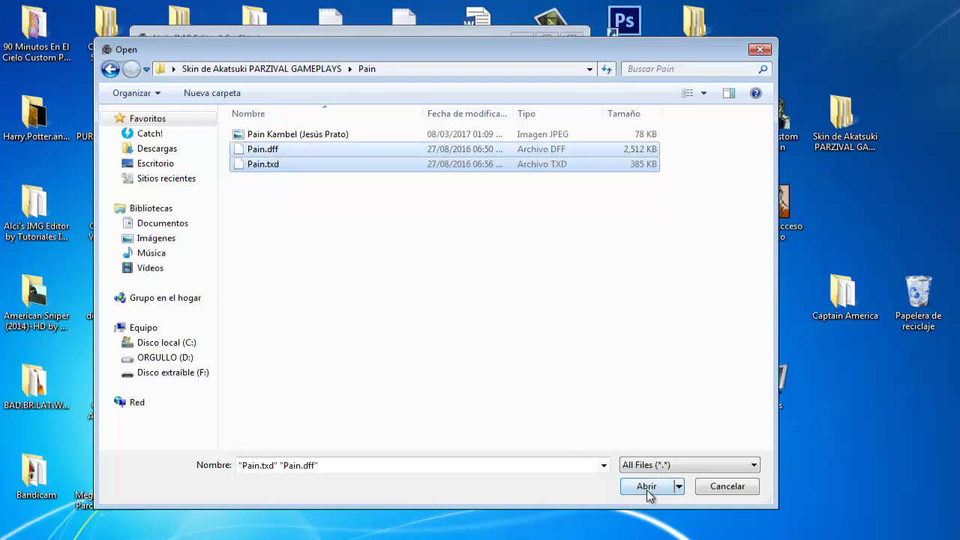
pyautogui.click(647, 486)
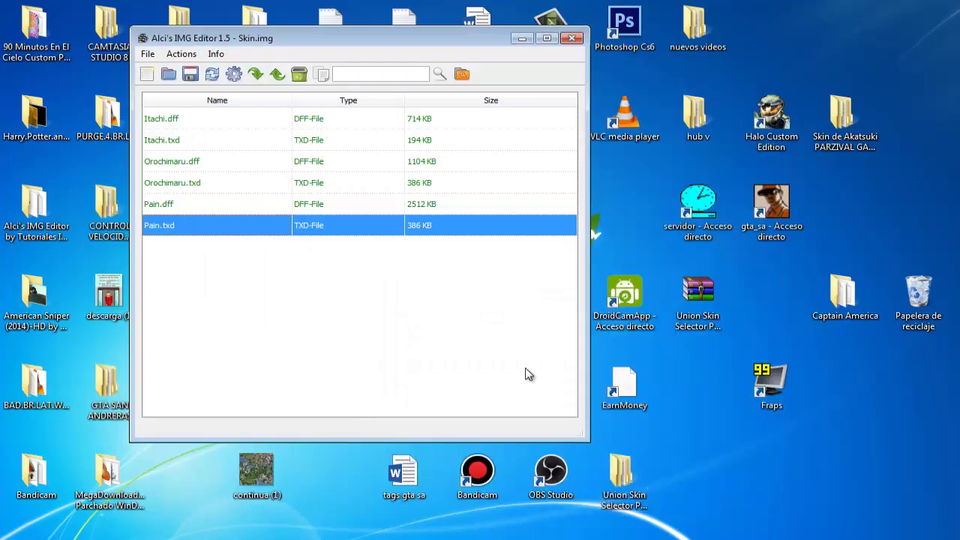
# Save the Skin.img archive with its imported skins and close the IMG editor.
pyautogui.click(192, 75)
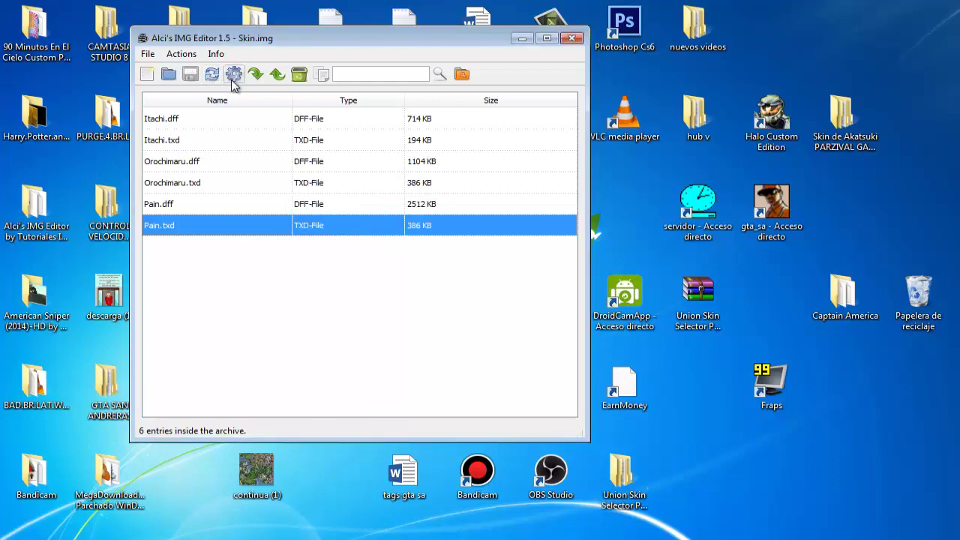
pyautogui.click(573, 38)
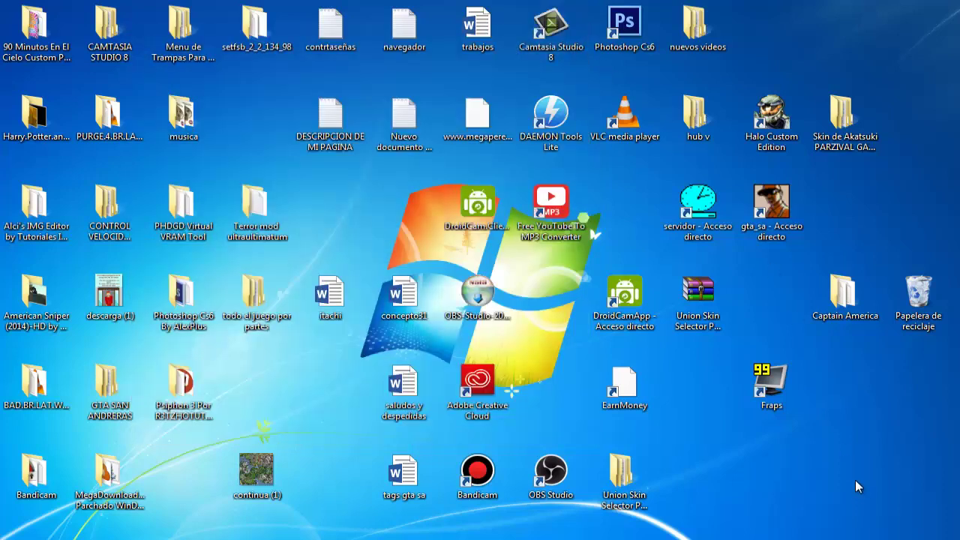
pyautogui.rightClick(767, 486)
pyautogui.click(809, 309)
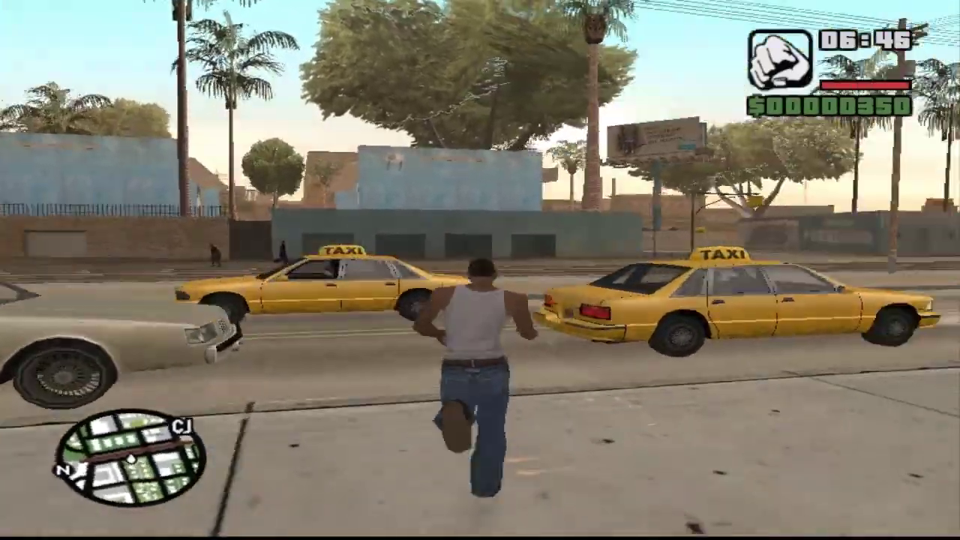
# Run CJ across the street and stop him on the dirt strip beside the railway tracks.
pyautogui.press('w')
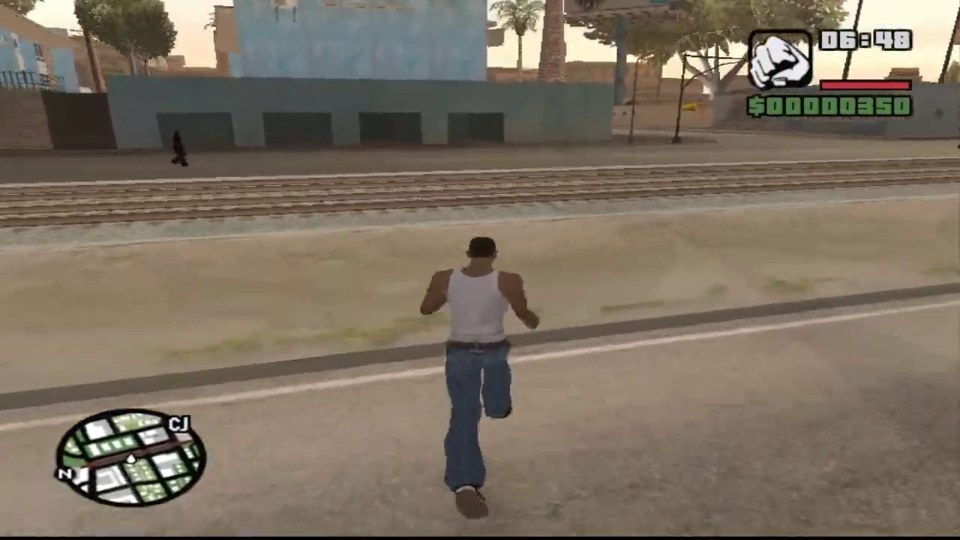
pyautogui.press('w')
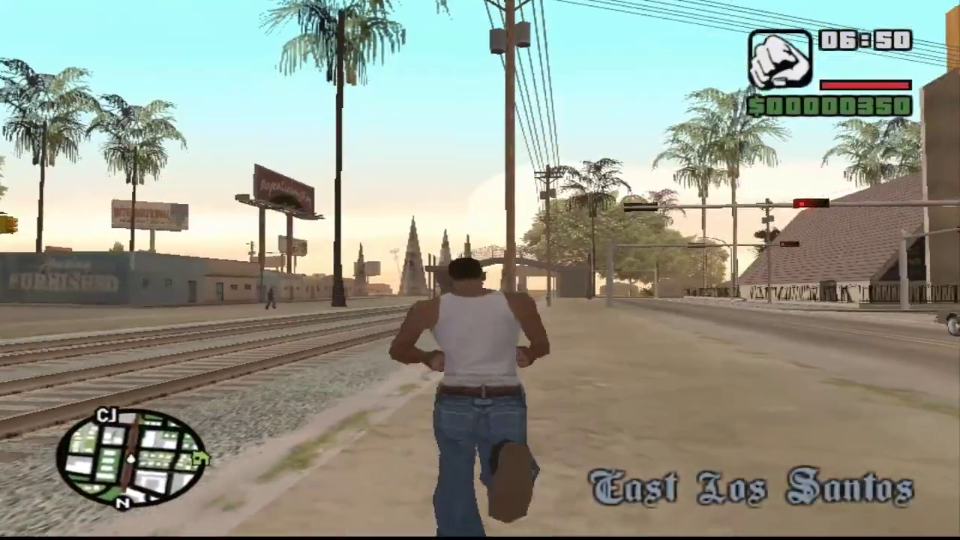
pyautogui.press('s')
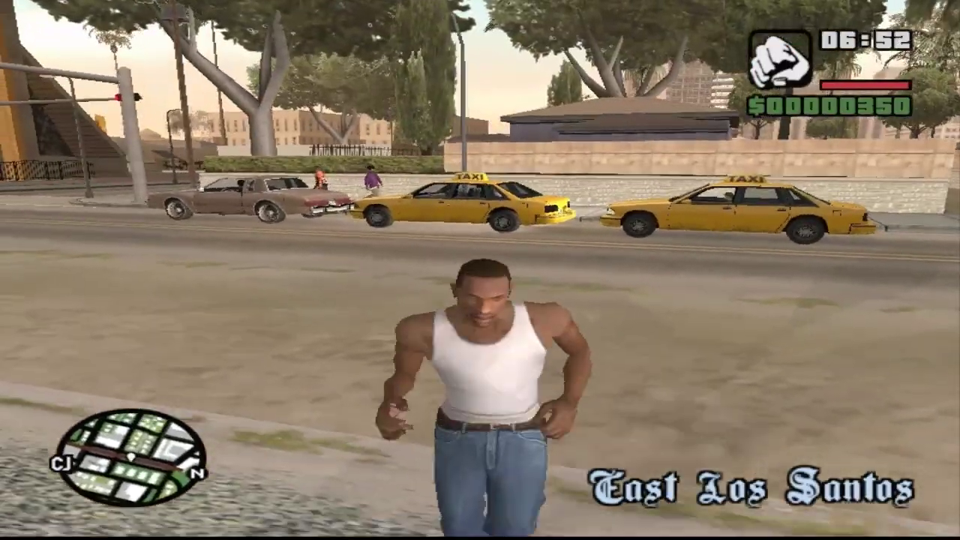
pyautogui.press('w')
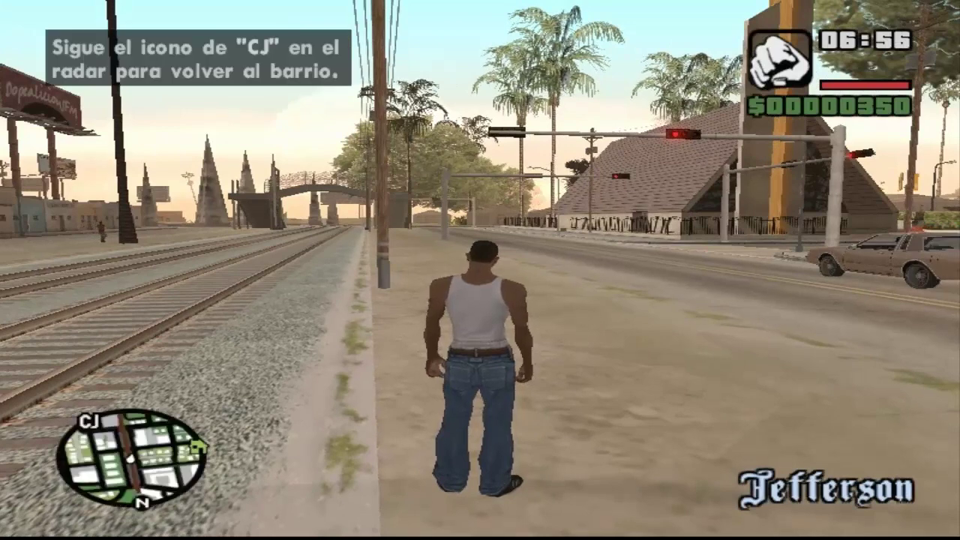
# Use the skin selector to change CJ's skin to Itachi.
pyautogui.press('Tab')
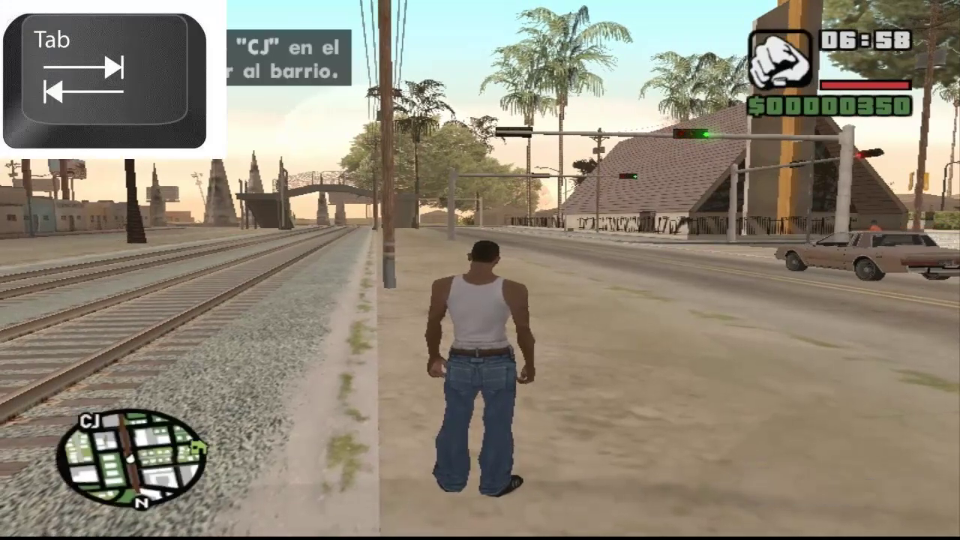
pyautogui.press('q')
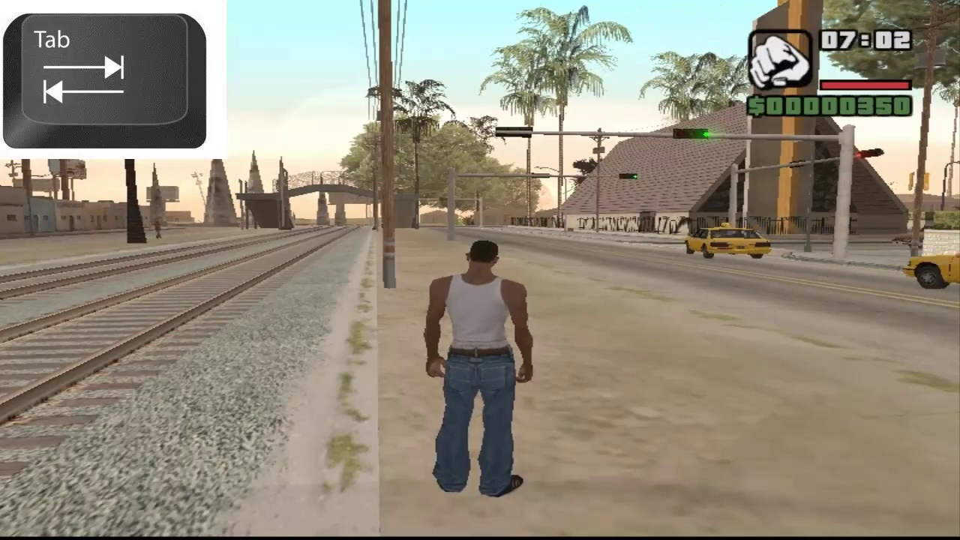
pyautogui.press('e')
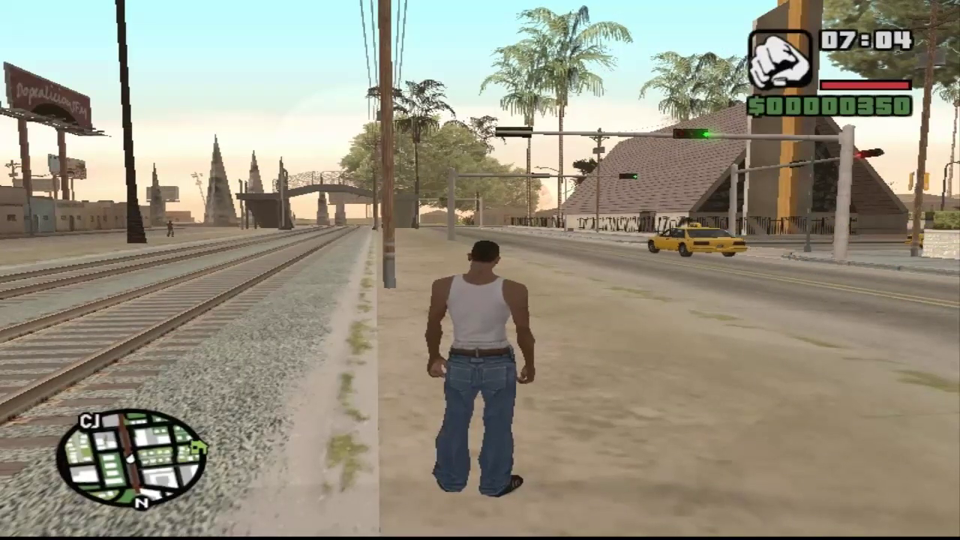
pyautogui.press('Tab')
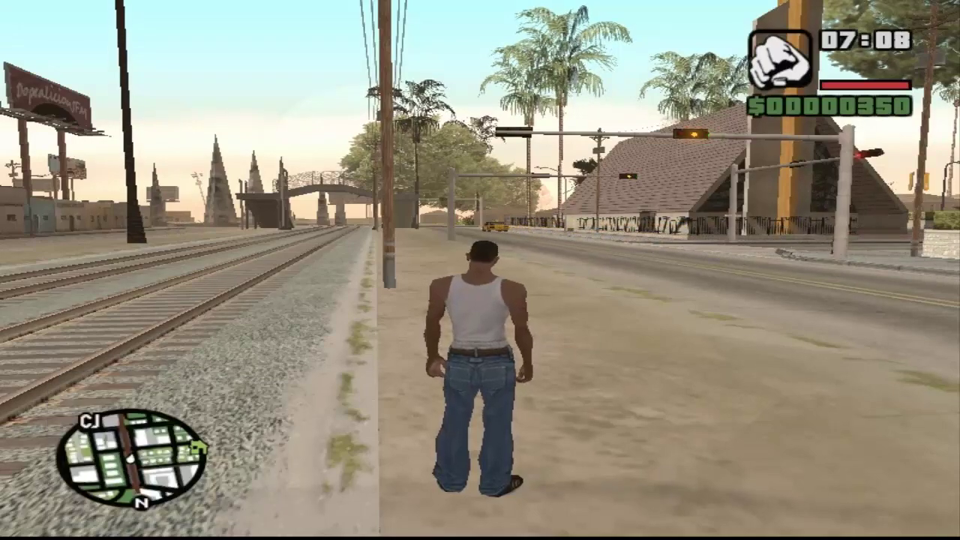
pyautogui.press('Tab')
pyautogui.press('e')
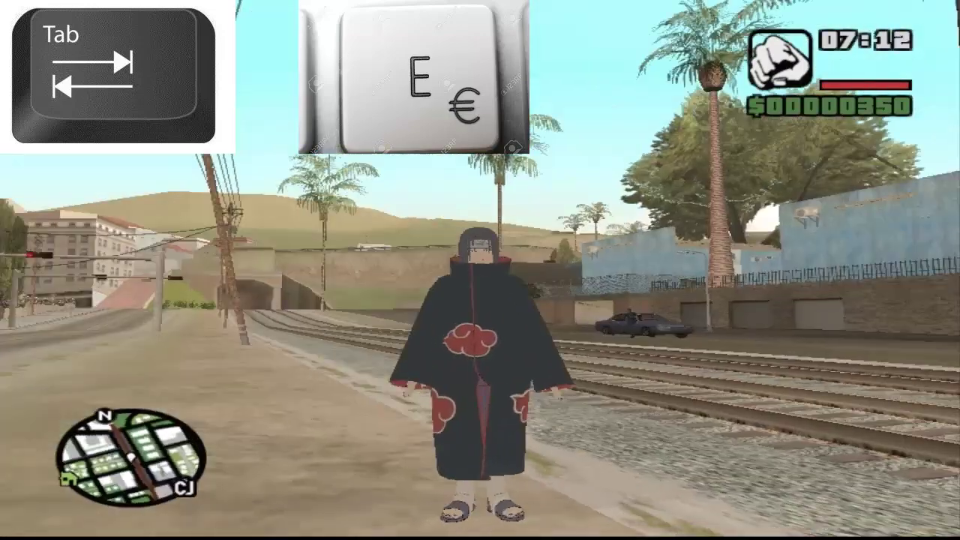
# Cycle the character through the remaining Akatsuki skins, including Pain, and return to the default CJ skin.
pyautogui.press('Tab')
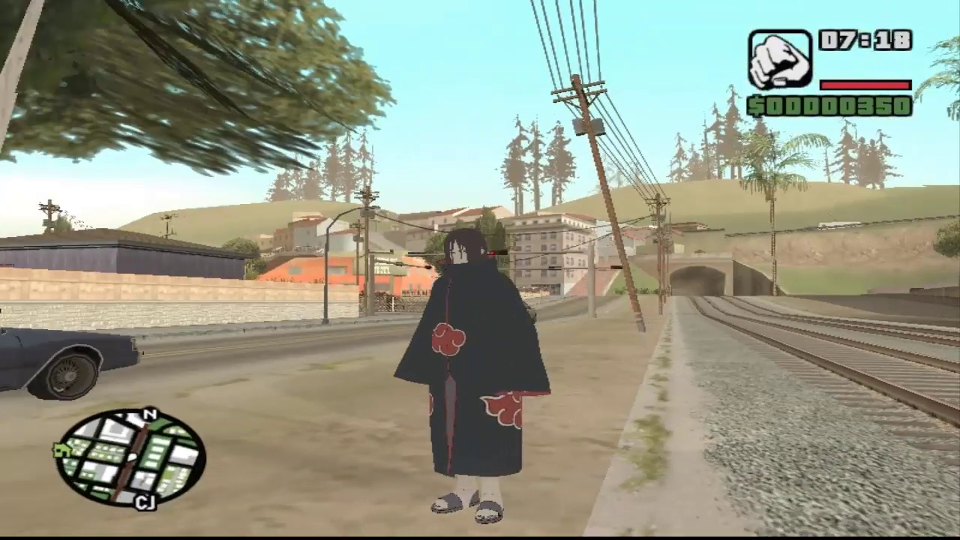
pyautogui.press('Tab')
pyautogui.press('e')
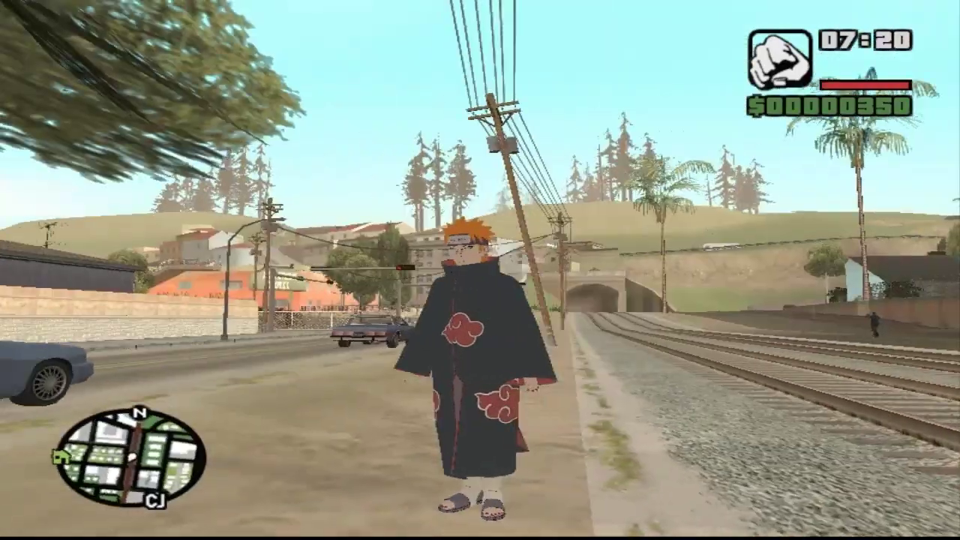
pyautogui.press('Tab')
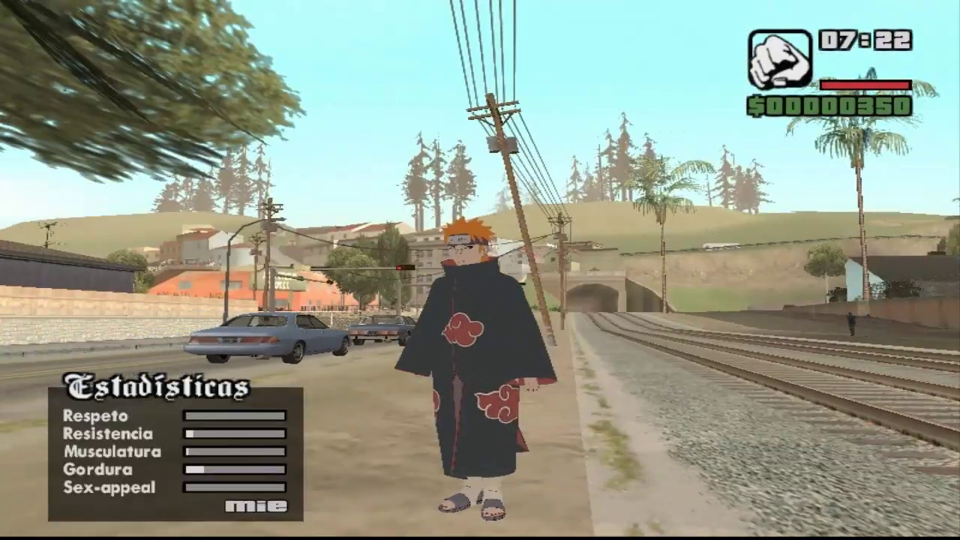
pyautogui.press('e')
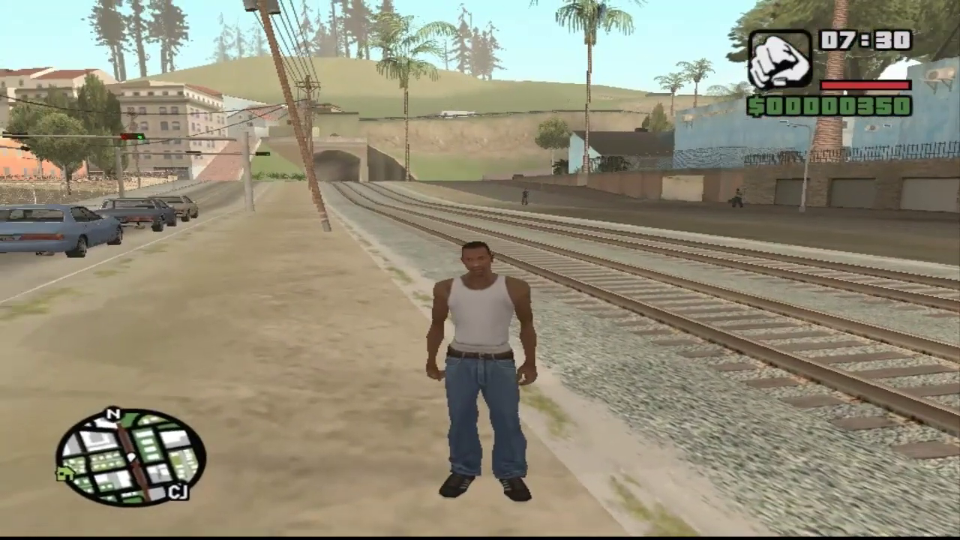
# Run CJ along the dirt strip to the roadside facing the walled alley and bring up his statistics.
pyautogui.press('w')
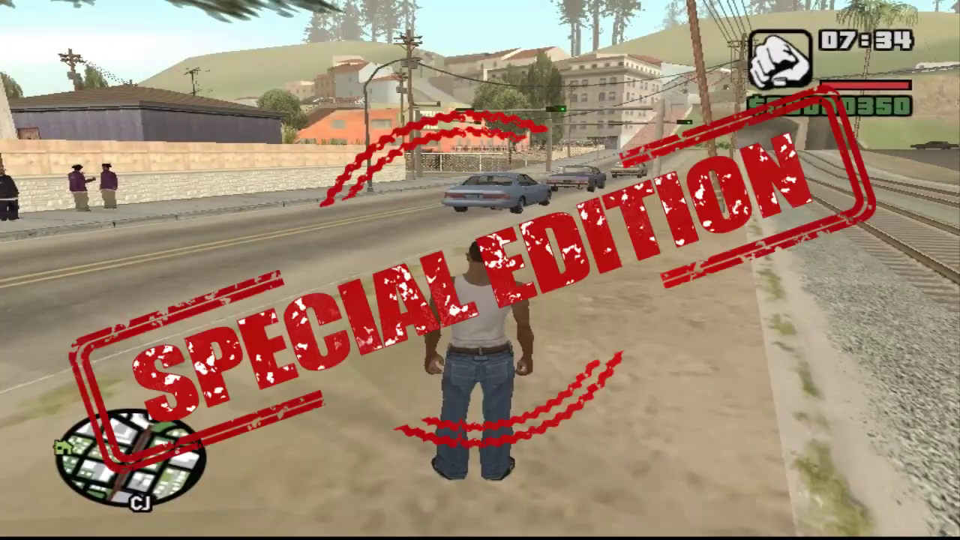
pyautogui.press('w')
pyautogui.press('w')
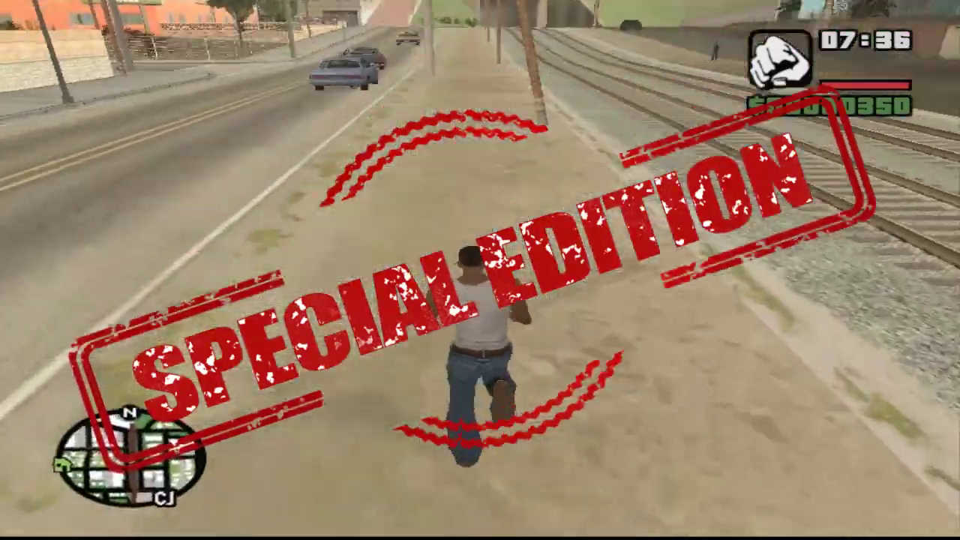
pyautogui.press('w')
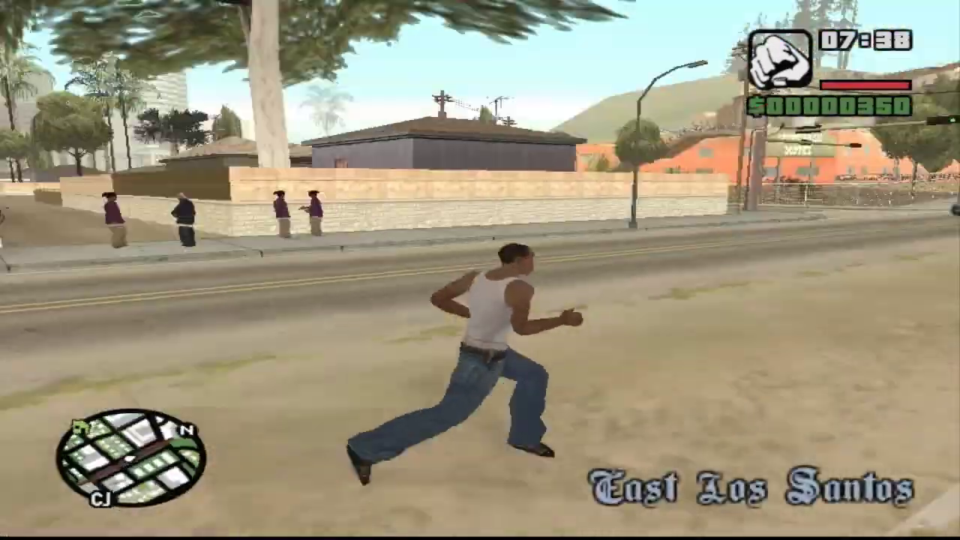
pyautogui.press('w')
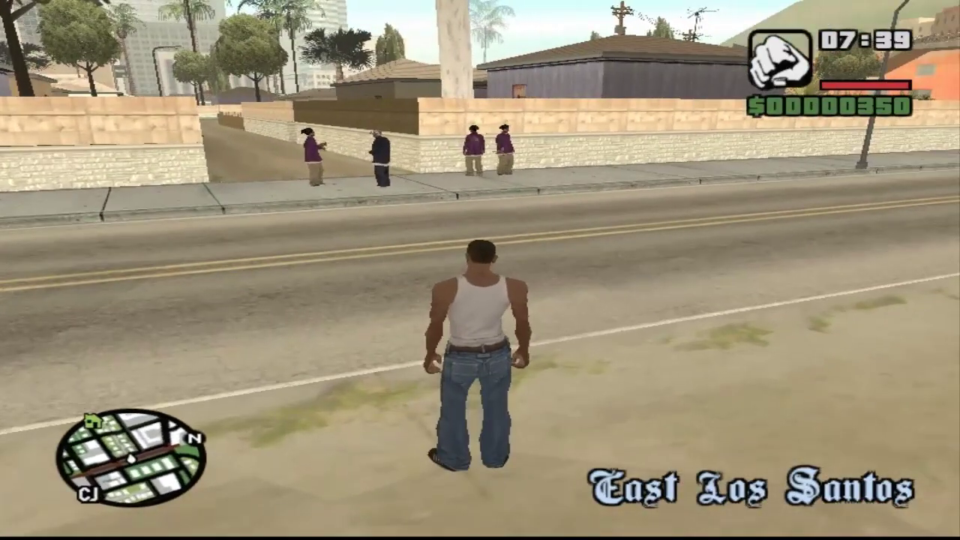
pyautogui.press('Down')
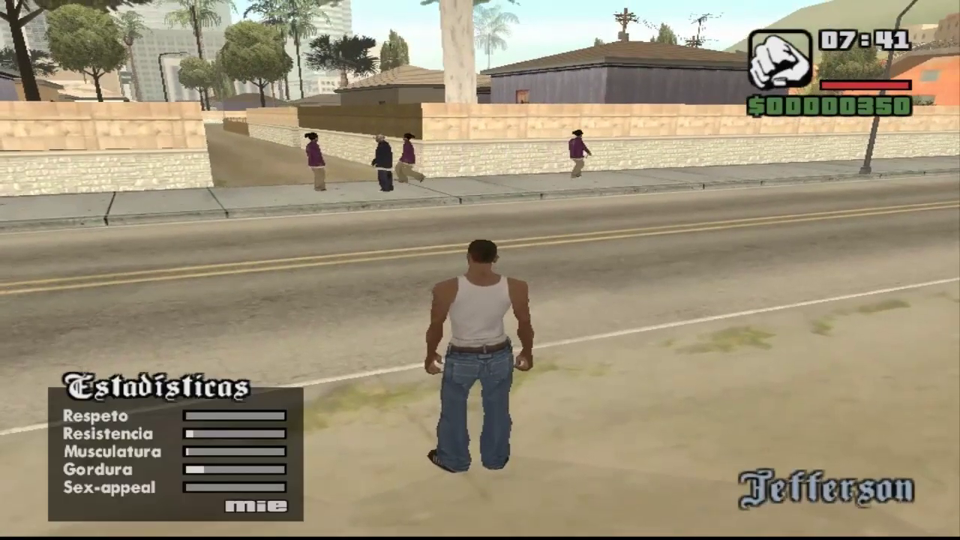